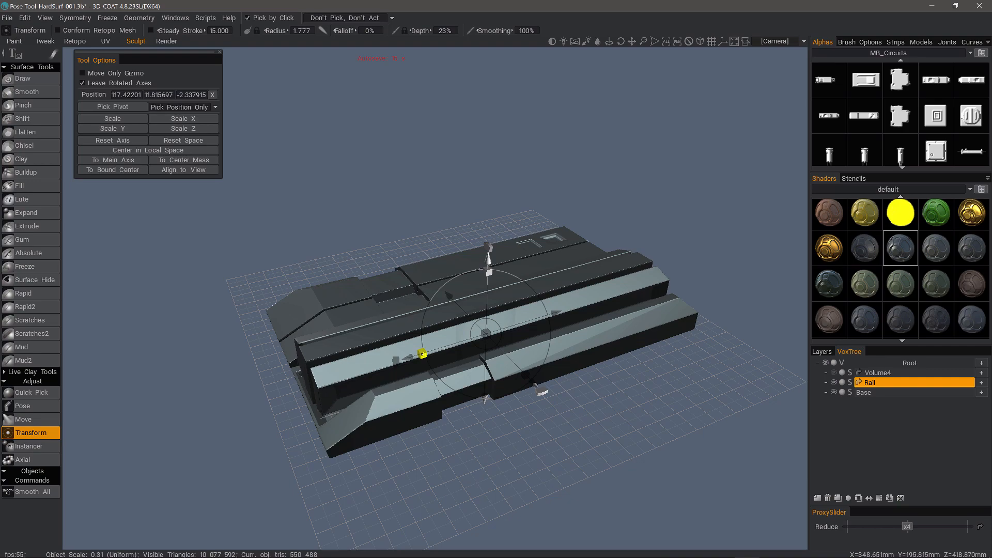
Activate the Pose tool on the Rail volume and hide the Base volume
{"action": "left_click_drag", "start_coordinate": [411, 349], "coordinate": [457, 359], "text": "alt"}
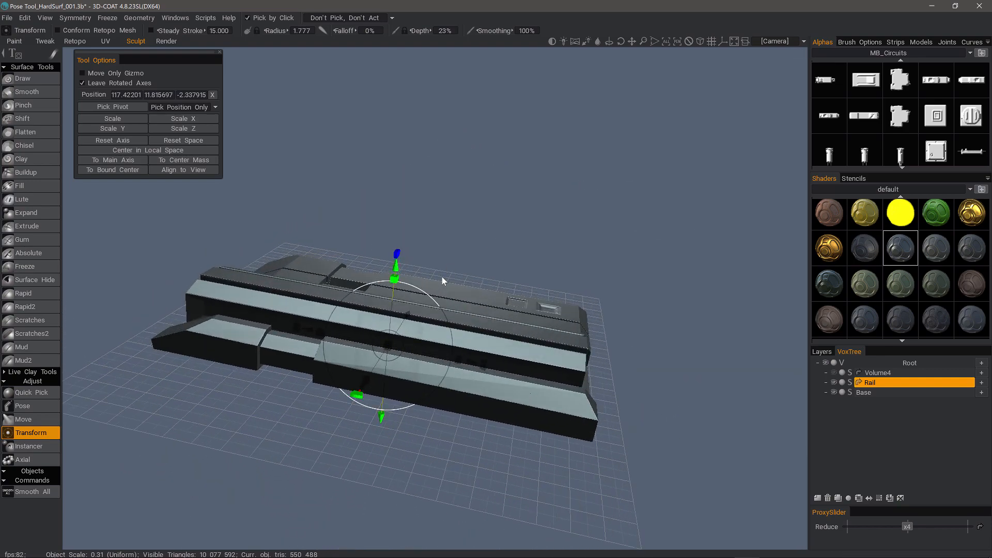
{"action": "left_click_drag", "start_coordinate": [443, 280], "coordinate": [311, 227], "text": "alt"}
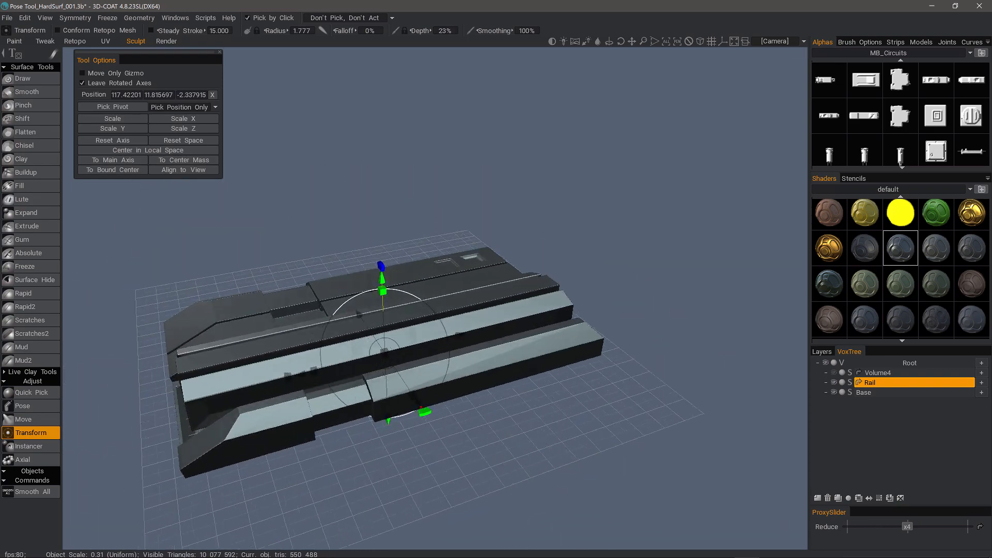
{"action": "left_click_drag", "start_coordinate": [311, 316], "coordinate": [425, 312], "text": "alt"}
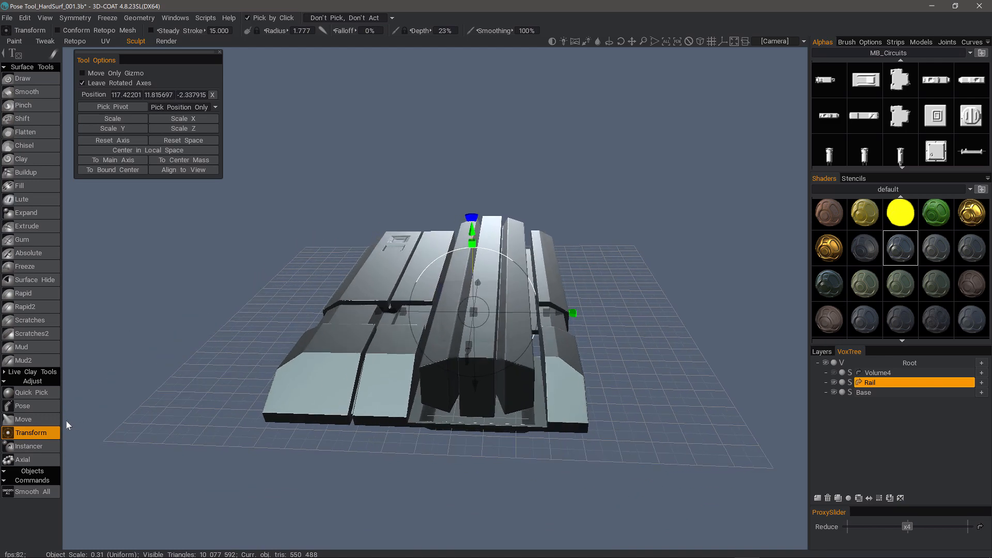
{"action": "left_click", "coordinate": [22, 406]}
{"action": "left_click_drag", "start_coordinate": [259, 305], "coordinate": [762, 387], "text": "alt"}
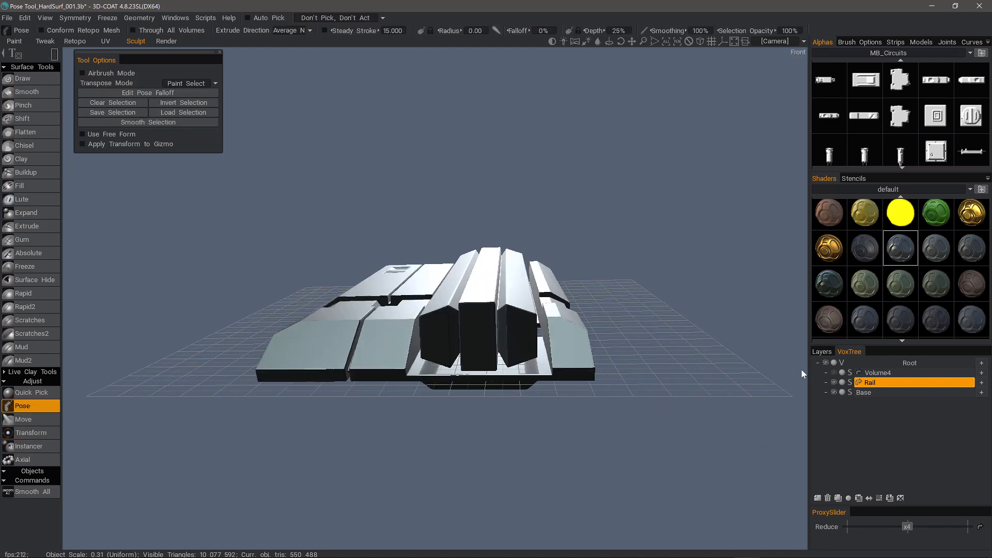
{"action": "left_click", "coordinate": [833, 392]}
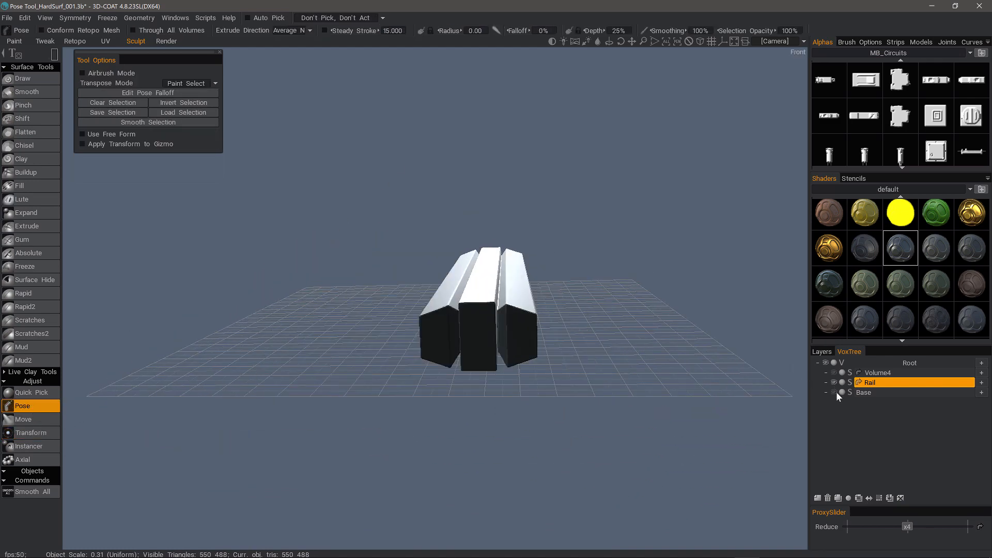
In an orthographic front view, select the lower part of all three rail sections with a rectangular selection
{"action": "key", "text": "KP_5"}
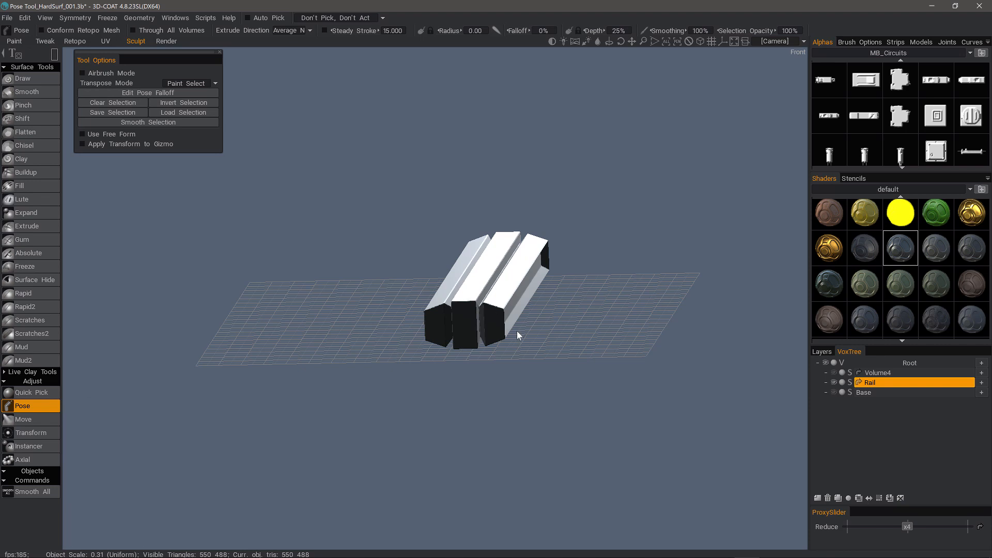
{"action": "key", "text": "KP_2"}
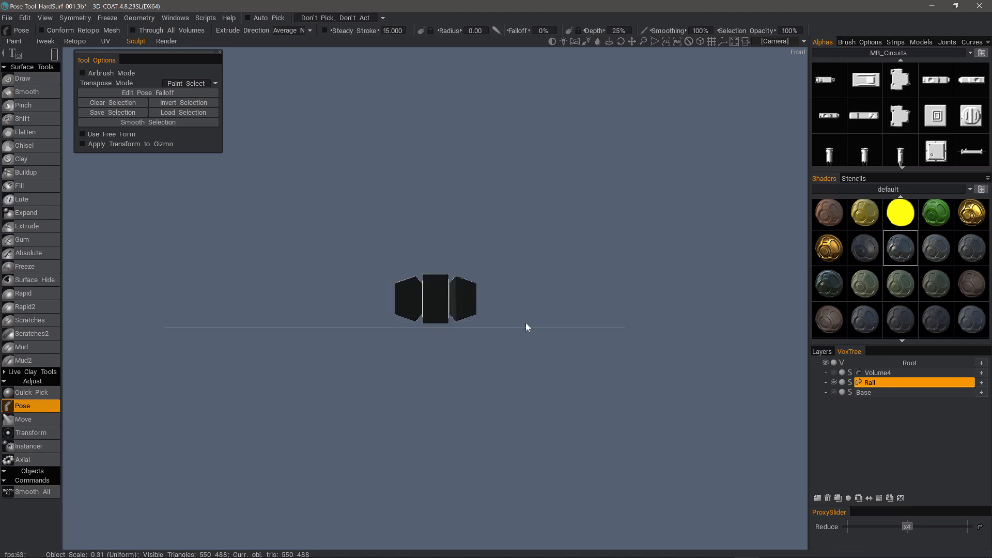
{"action": "right_click_drag", "start_coordinate": [526, 300], "coordinate": [713, 333], "text": "alt"}
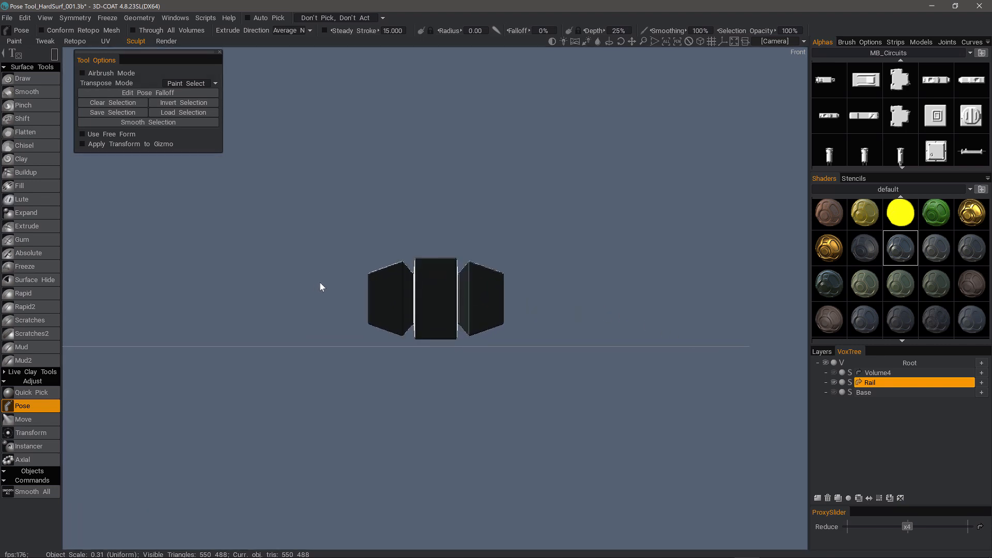
{"action": "right_click_drag", "start_coordinate": [320, 283], "coordinate": [572, 346], "text": "alt"}
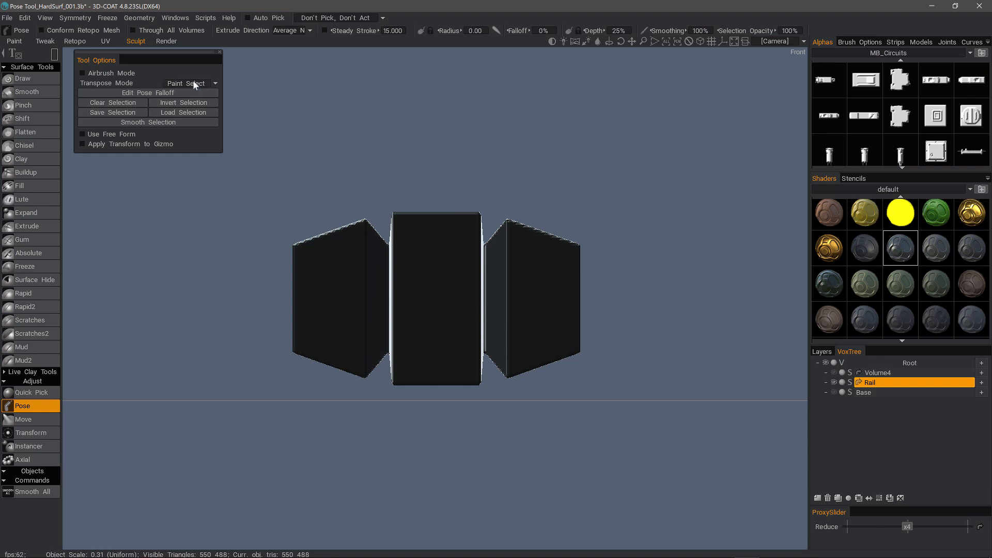
{"action": "mouse_move", "coordinate": [48, 56]}
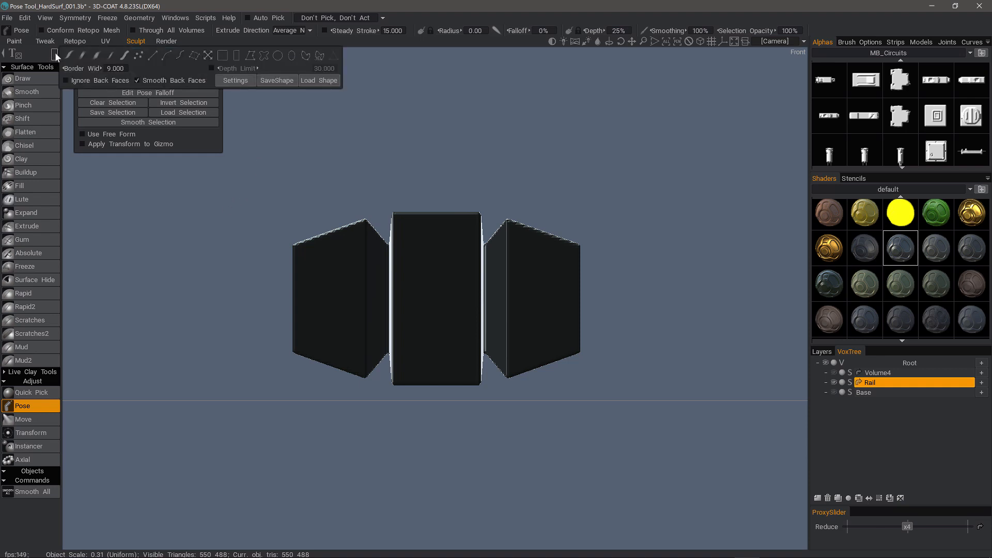
{"action": "left_click_drag", "start_coordinate": [593, 422], "coordinate": [275, 323]}
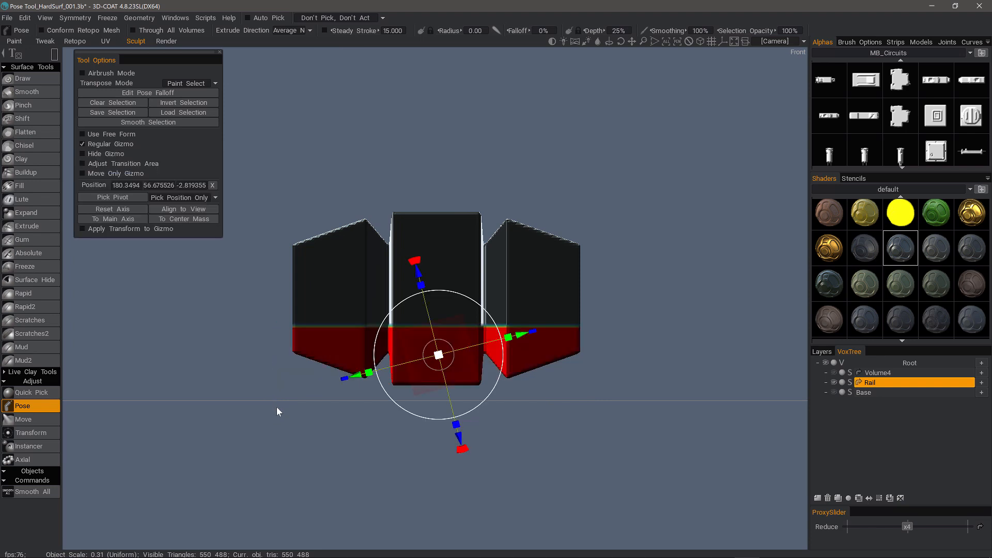
Align the pose gizmo to the main axis and shift only the gizmo slightly upward, to a Y position of about 73.7
{"action": "left_click", "coordinate": [117, 219]}
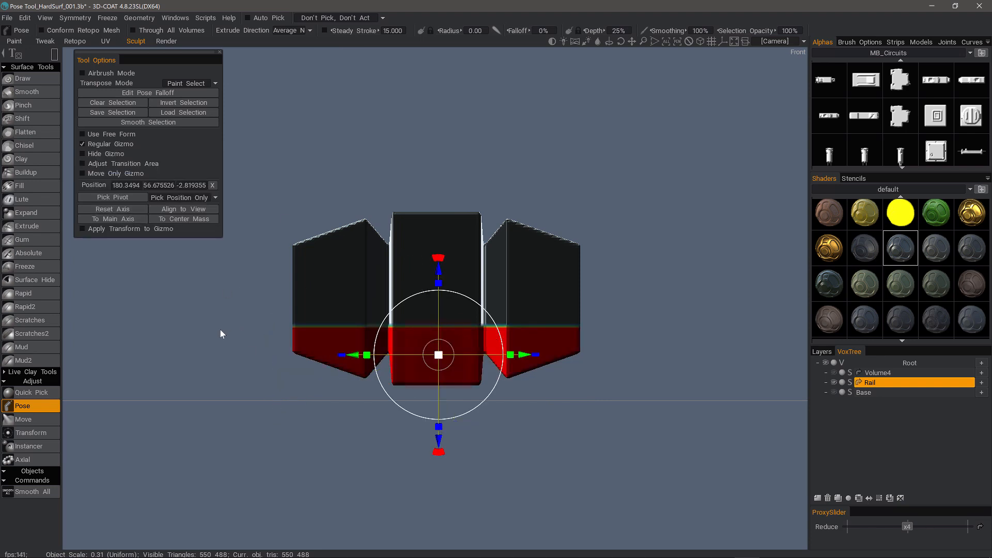
{"action": "key", "text": "KP_6"}
{"action": "right_click_drag", "start_coordinate": [352, 424], "coordinate": [117, 419]}
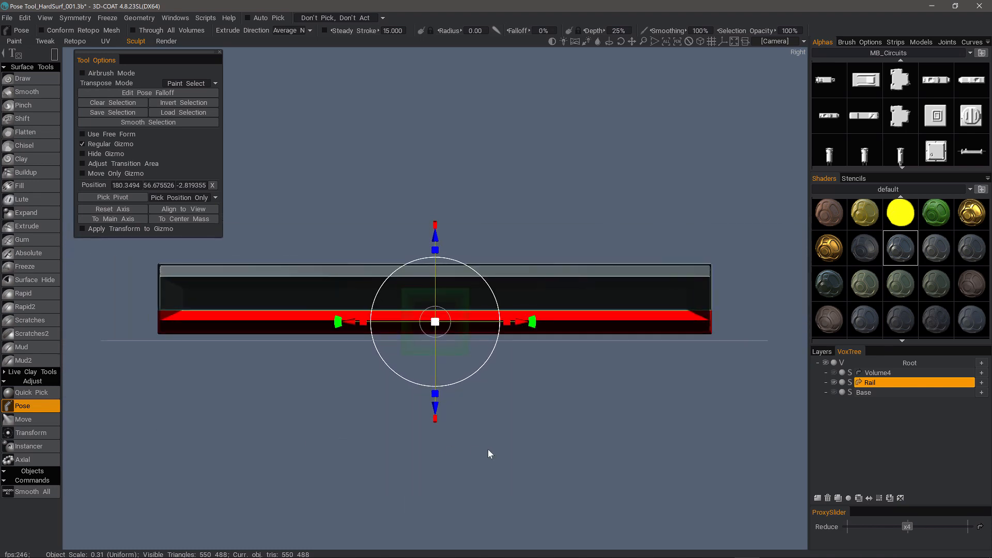
{"action": "key", "text": "KP_1"}
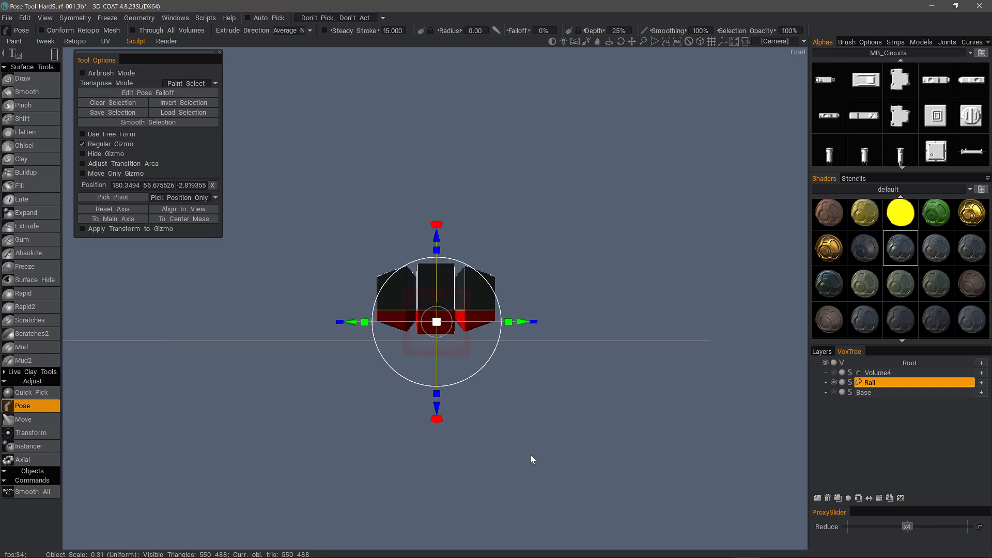
{"action": "key", "text": "shift"}
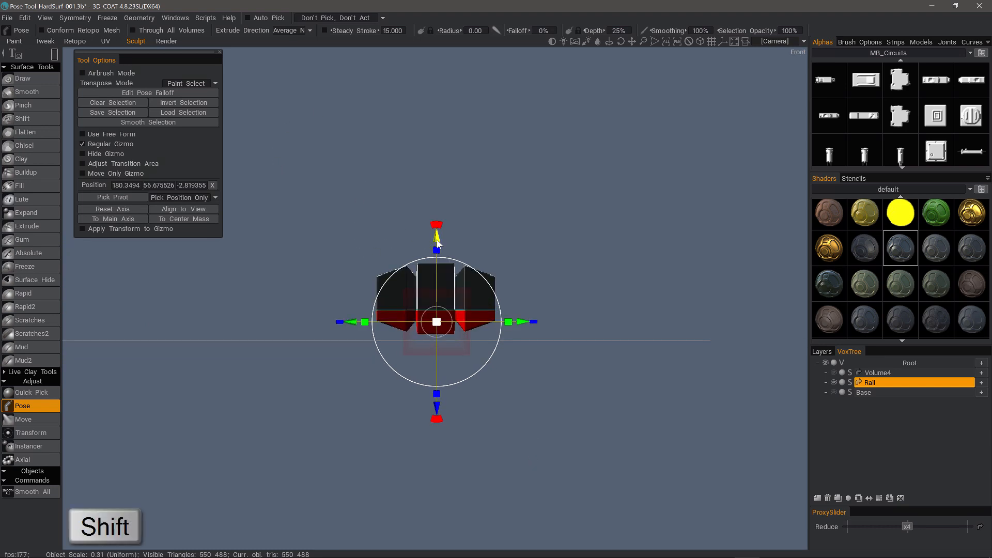
{"action": "left_click_drag", "start_coordinate": [437, 242], "coordinate": [438, 236], "text": "shift"}
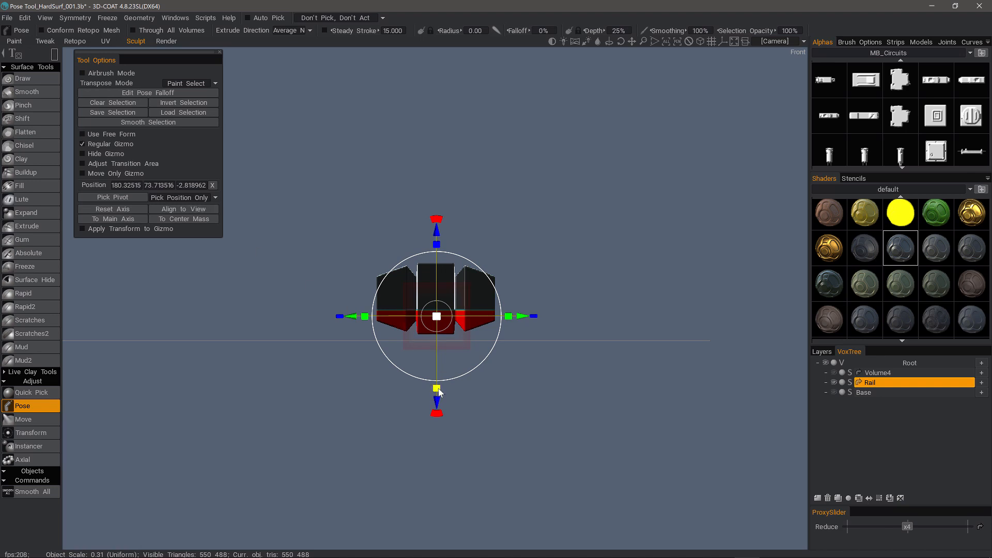
Scale the selected lower part of the rail along the vertical axis to flatten its underside
{"action": "left_click_drag", "start_coordinate": [438, 391], "coordinate": [430, 311]}
{"action": "left_click_drag", "start_coordinate": [313, 273], "coordinate": [456, 297]}
{"action": "left_click_drag", "start_coordinate": [563, 353], "coordinate": [636, 290]}
Show the Base volume again and clear the pose selection on the rail
{"action": "left_click", "coordinate": [834, 393]}
{"action": "left_click_drag", "start_coordinate": [594, 434], "coordinate": [810, 381]}
{"action": "left_click", "coordinate": [107, 102]}
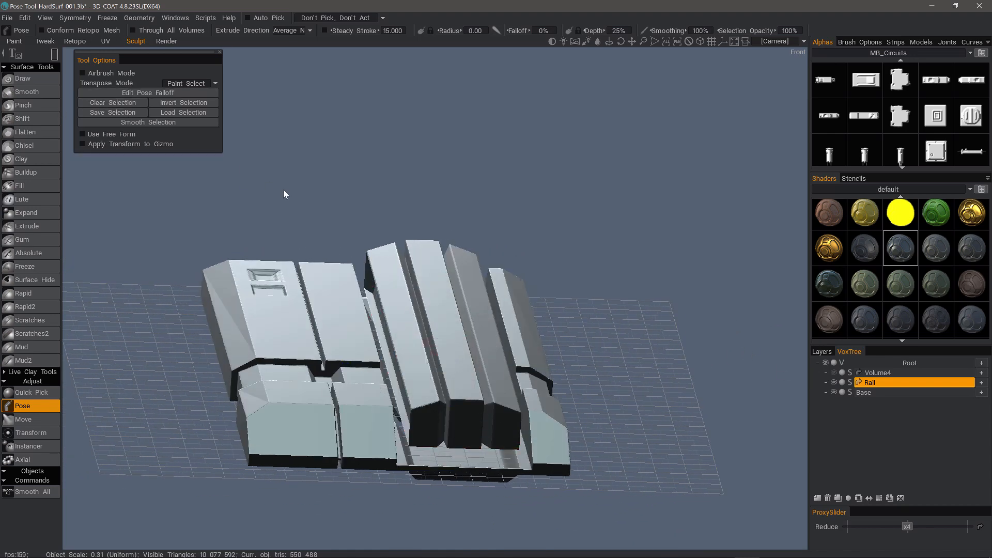
{"action": "mouse_move", "coordinate": [284, 189]}
{"action": "left_mouse_down"}
{"action": "mouse_move", "coordinate": [315, 151]}
{"action": "mouse_move", "coordinate": [296, 181]}
{"action": "left_mouse_up"}
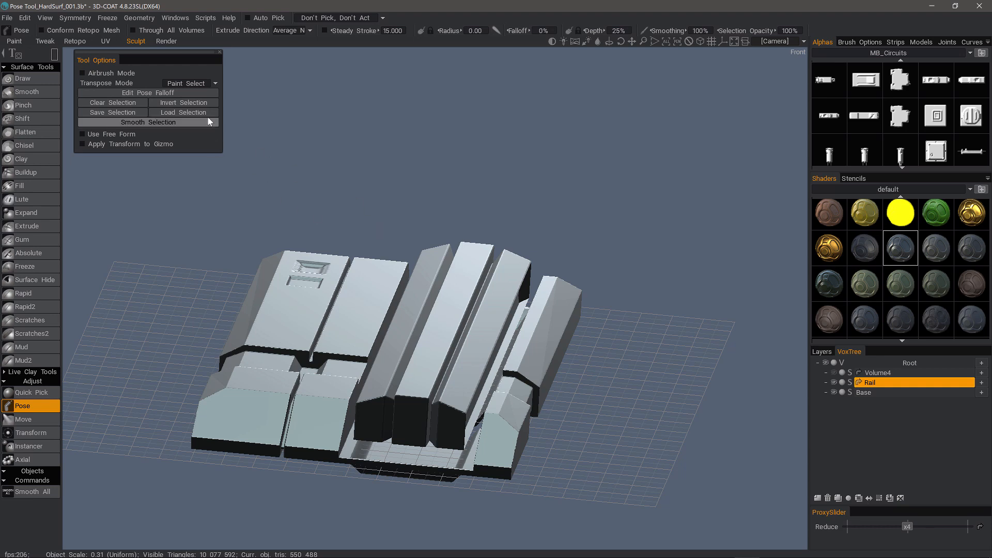
Set the transpose mode to Select Object with a freehand brush stroke and select the entire rail
{"action": "left_click", "coordinate": [197, 83]}
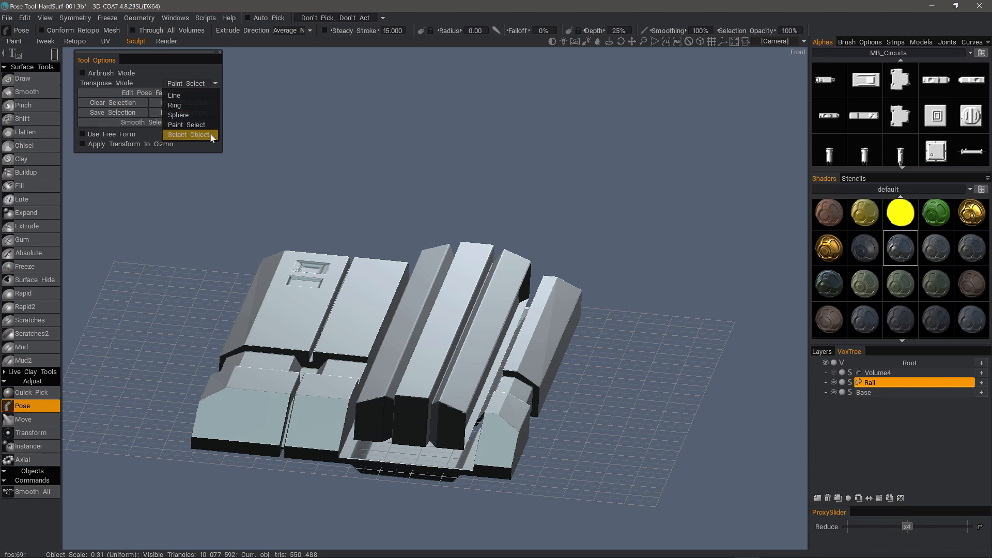
{"action": "left_click", "coordinate": [189, 134]}
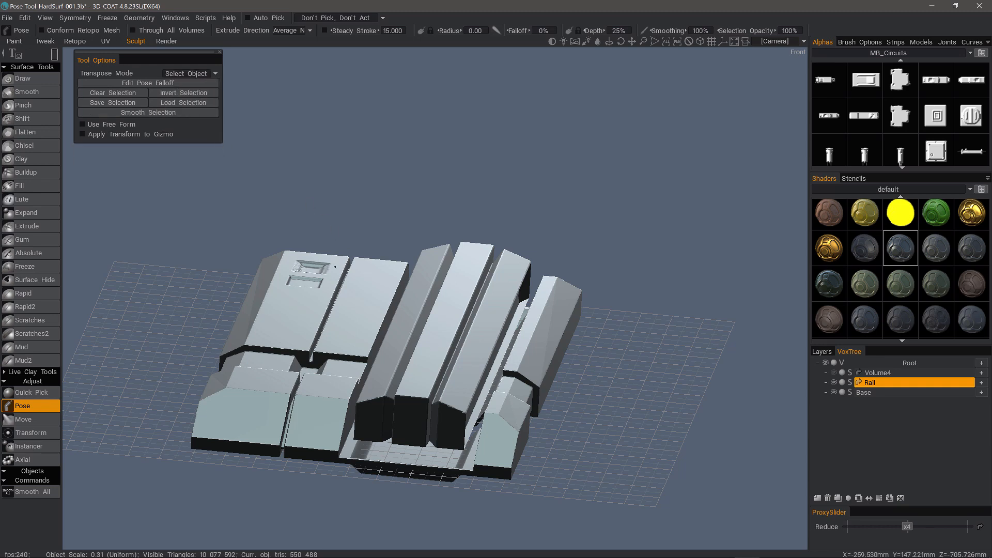
{"action": "left_click", "coordinate": [62, 57]}
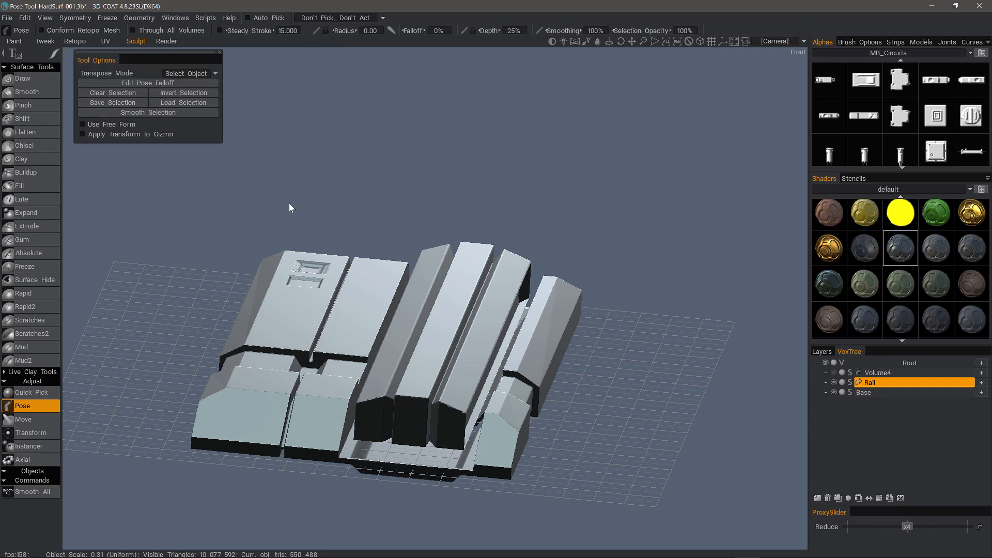
{"action": "left_click", "coordinate": [450, 312]}
{"action": "middle_click_drag", "start_coordinate": [453, 311], "coordinate": [366, 255]}
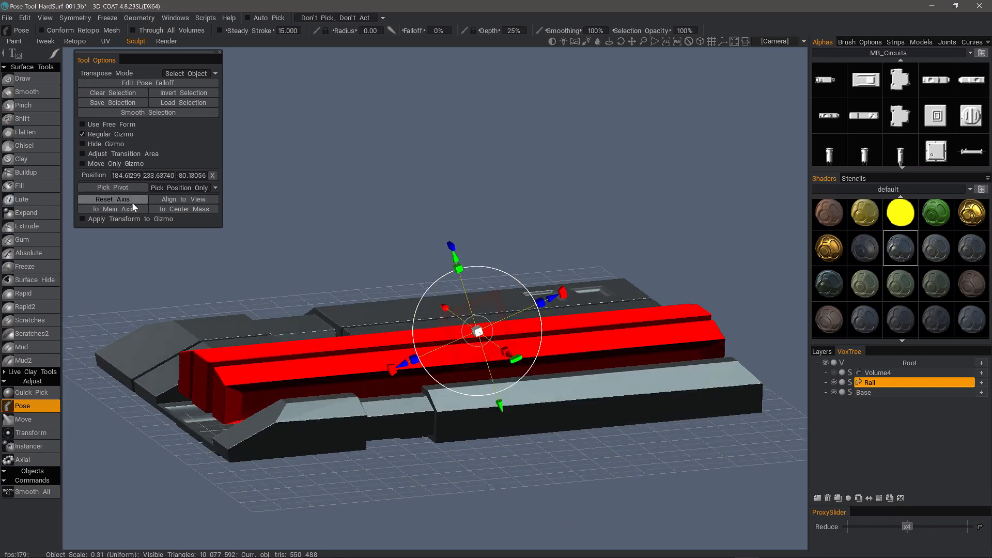
Align the gizmo to the main axis and lower the rail into the base's channel, to a Y position of about 161
{"action": "left_click", "coordinate": [117, 210]}
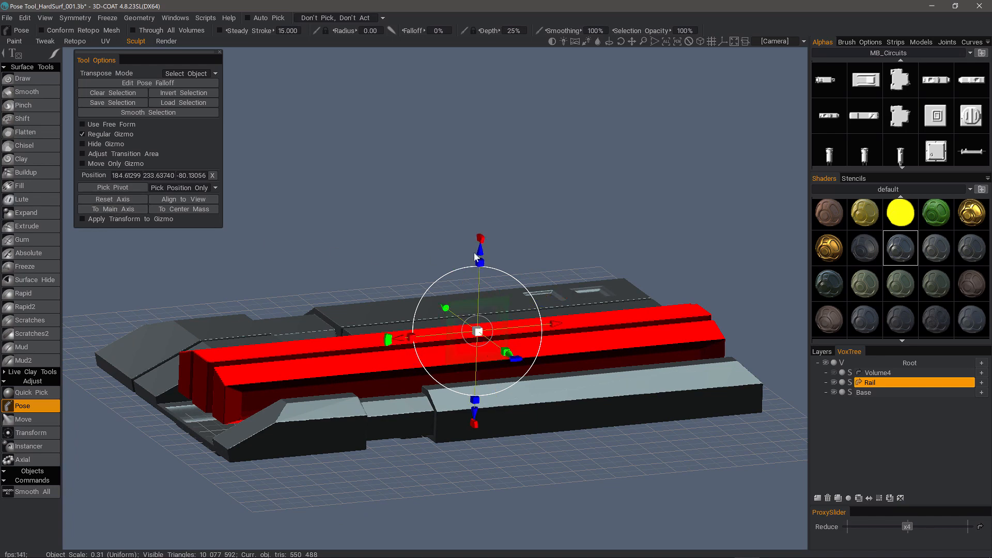
{"action": "left_click_drag", "start_coordinate": [480, 252], "coordinate": [479, 277]}
{"action": "middle_click_drag", "start_coordinate": [385, 266], "coordinate": [472, 227]}
{"action": "key", "text": "KP_5"}
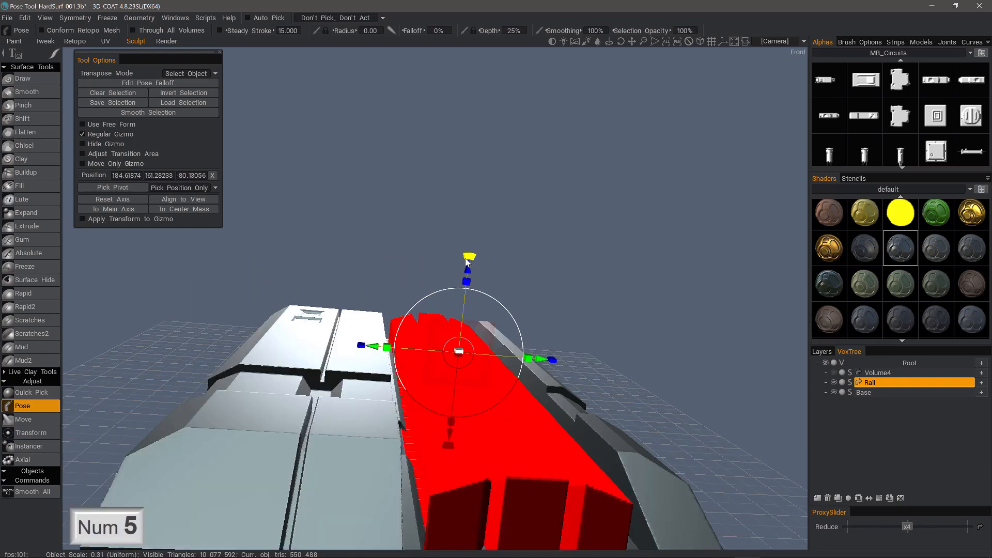
{"action": "middle_click_drag", "start_coordinate": [442, 296], "coordinate": [437, 371]}
Hide the Base volume and clear the rail selection in an underside view, with the transpose mode set to Paint Select
{"action": "left_click", "coordinate": [834, 393]}
{"action": "middle_click_drag", "start_coordinate": [507, 361], "coordinate": [554, 355]}
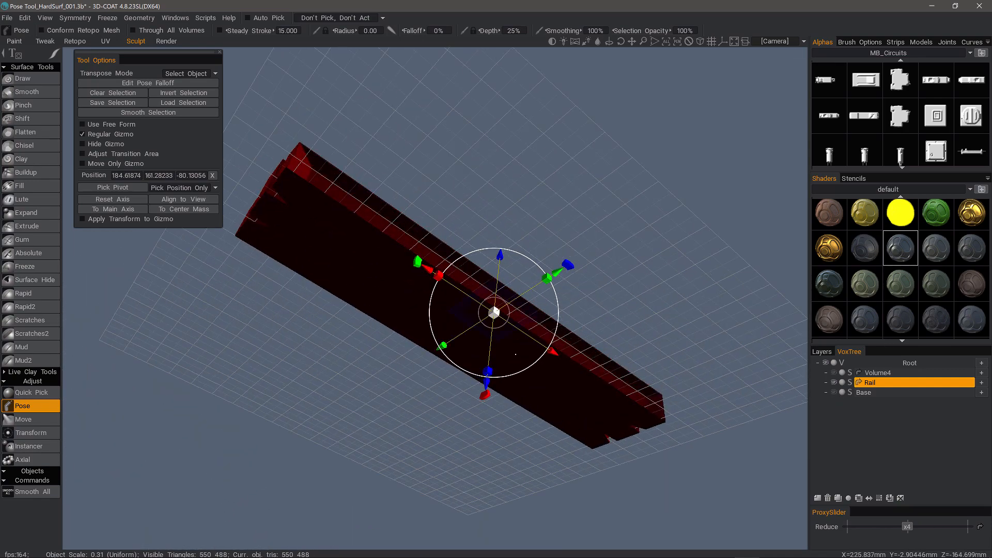
{"action": "middle_click_drag", "start_coordinate": [601, 408], "coordinate": [565, 371]}
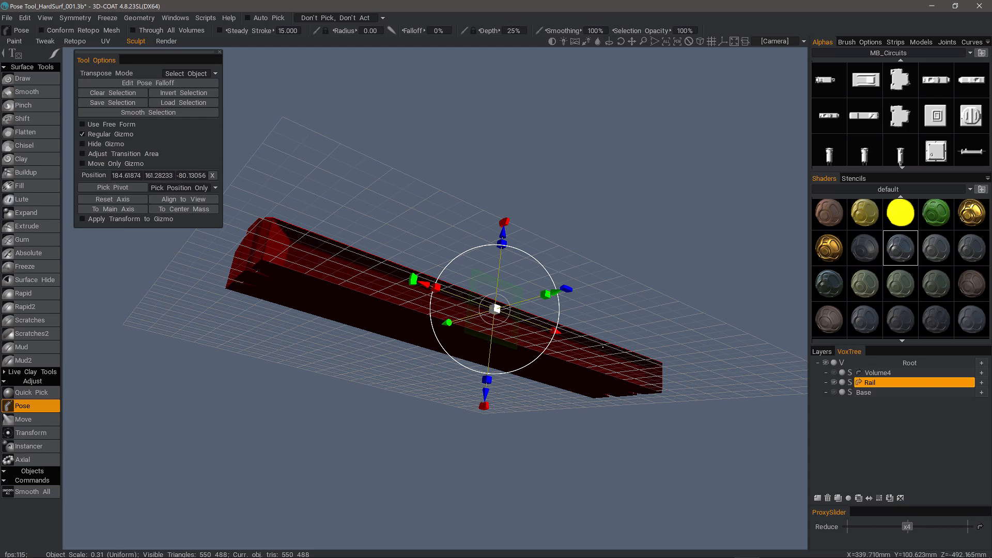
{"action": "key", "text": "KP_1"}
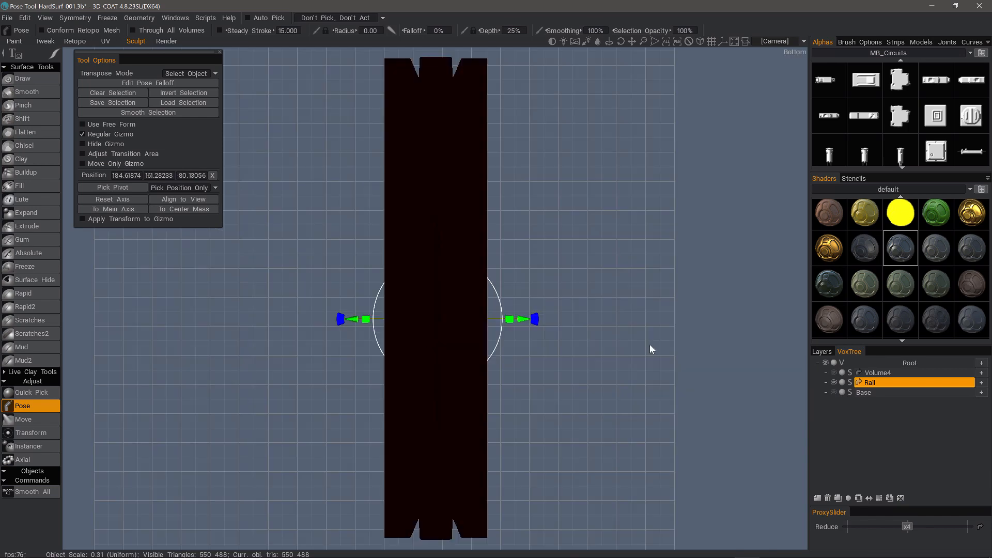
{"action": "left_click", "coordinate": [125, 97]}
Select a narrow central strip on half of the rail's underside and pull it straight down to a Y position of about -154
{"action": "scroll", "coordinate": [222, 166], "scroll_direction": "down", "scroll_amount": 1}
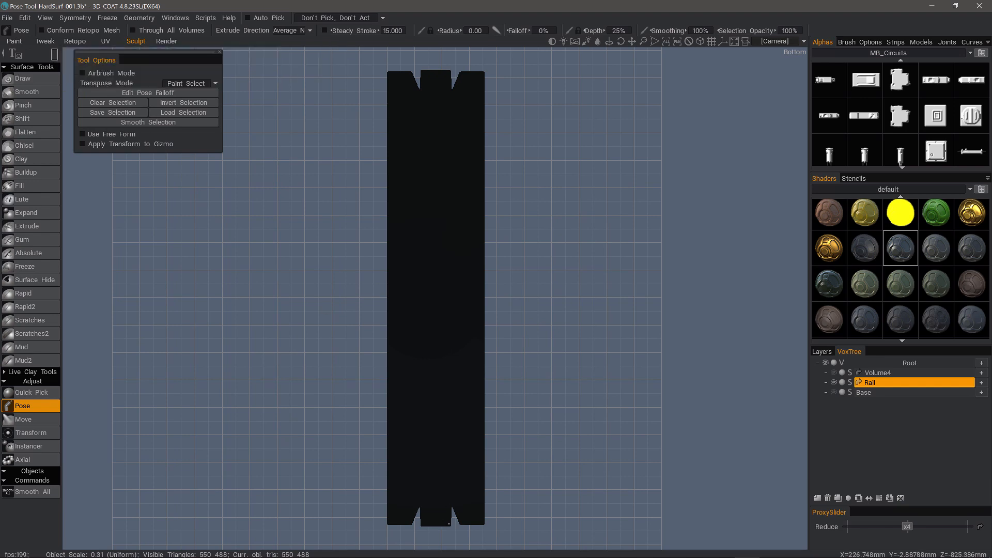
{"action": "left_click_drag", "start_coordinate": [432, 516], "coordinate": [423, 324]}
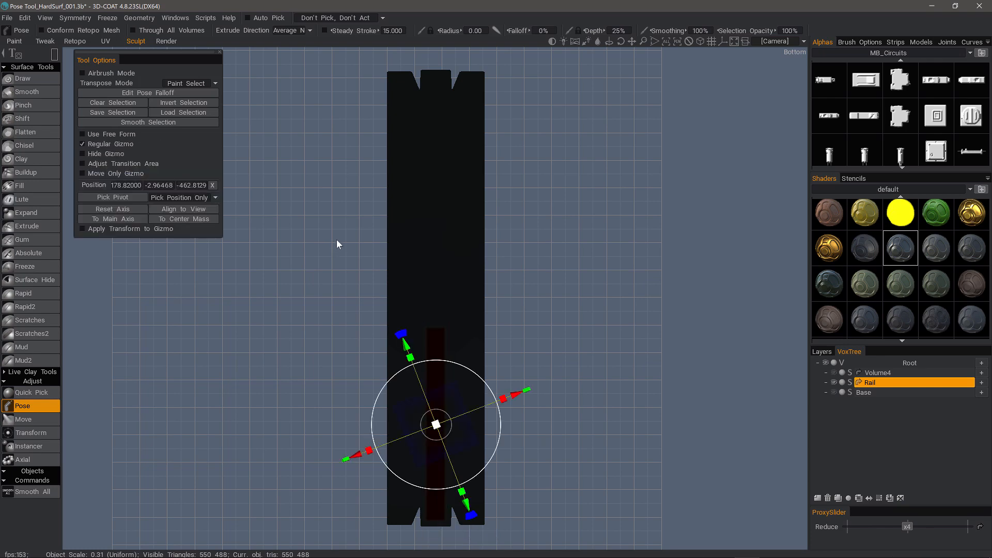
{"action": "left_click", "coordinate": [142, 227]}
{"action": "left_click_drag", "start_coordinate": [217, 241], "coordinate": [529, 382]}
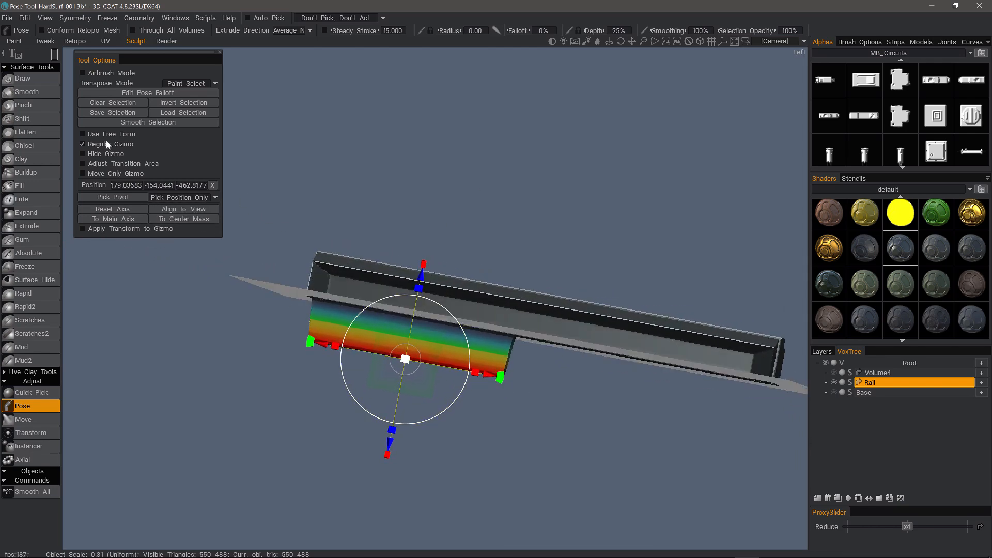
Enable Use Free Form with the Cube4x4 lattice and fit it to the pulled-down strip, trying both Fit and Directional Fit
{"action": "left_click", "coordinate": [82, 135]}
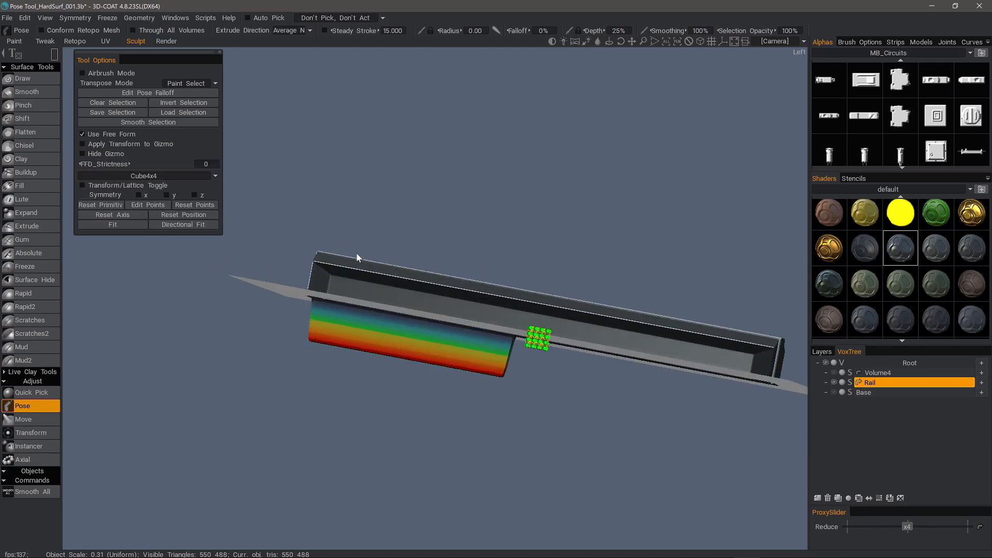
{"action": "left_click", "coordinate": [144, 226]}
{"action": "left_click_drag", "start_coordinate": [248, 277], "coordinate": [305, 241], "text": "alt"}
{"action": "left_click", "coordinate": [171, 223]}
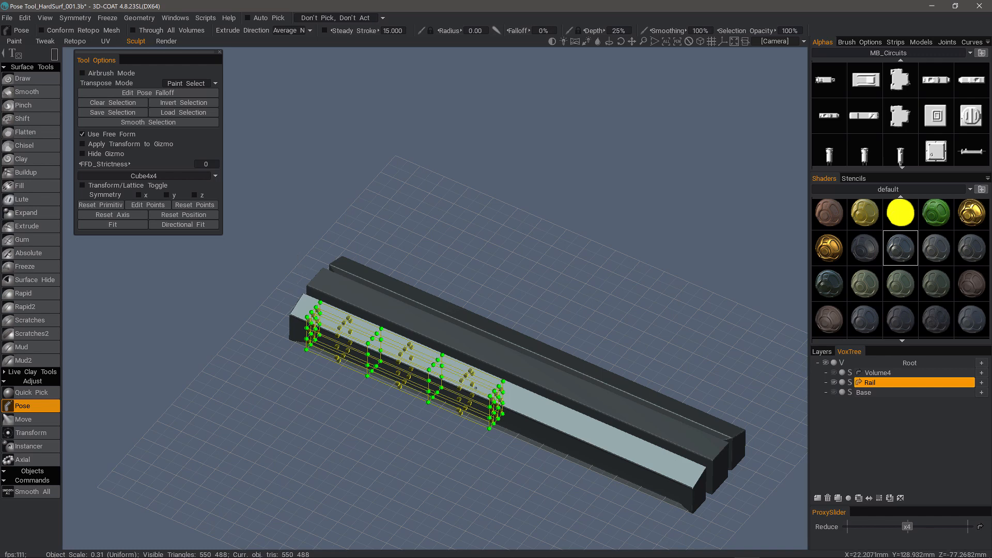
Refit the lattice to the strip using Fit and enable Transform/Lattice Toggle
{"action": "left_click_drag", "start_coordinate": [378, 334], "coordinate": [352, 295], "text": "alt"}
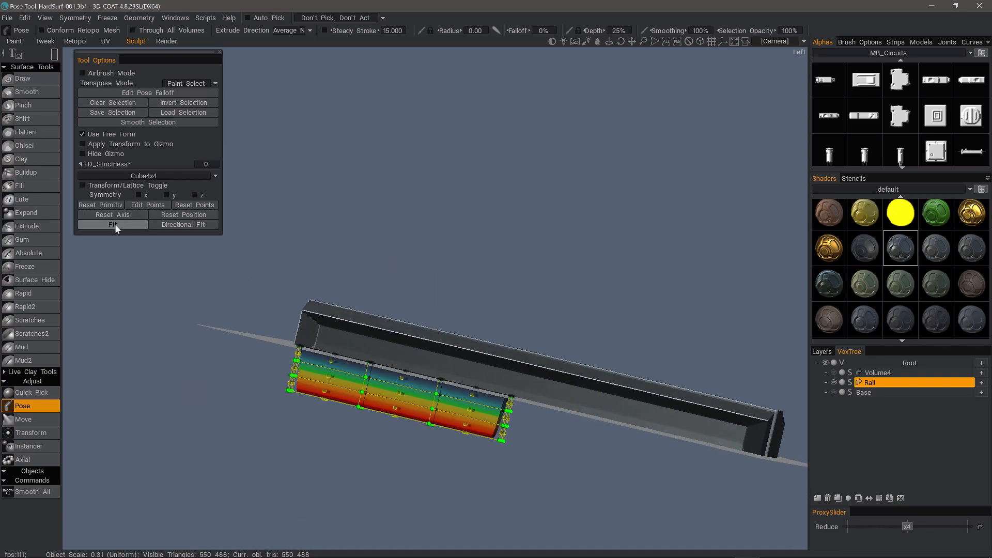
{"action": "left_click", "coordinate": [114, 224]}
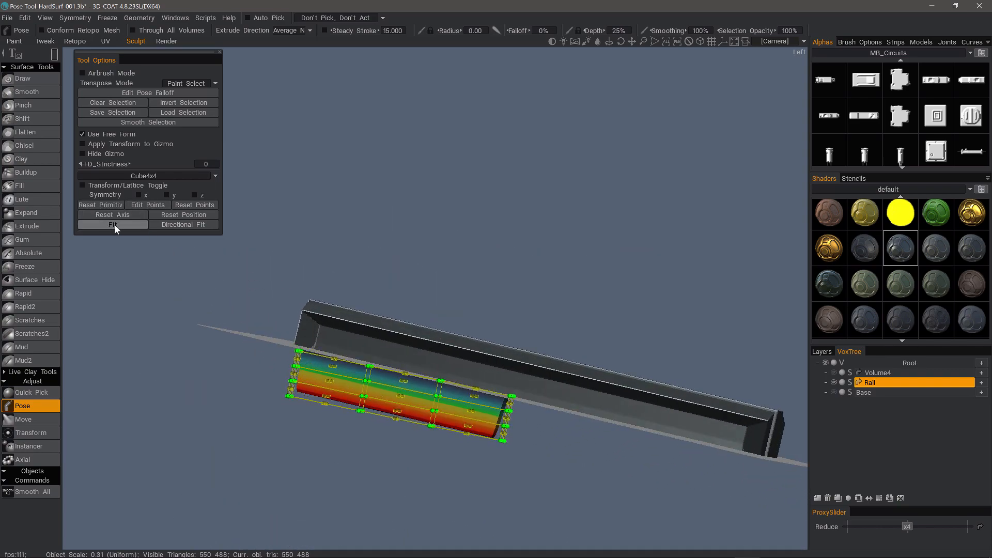
{"action": "left_click", "coordinate": [81, 185]}
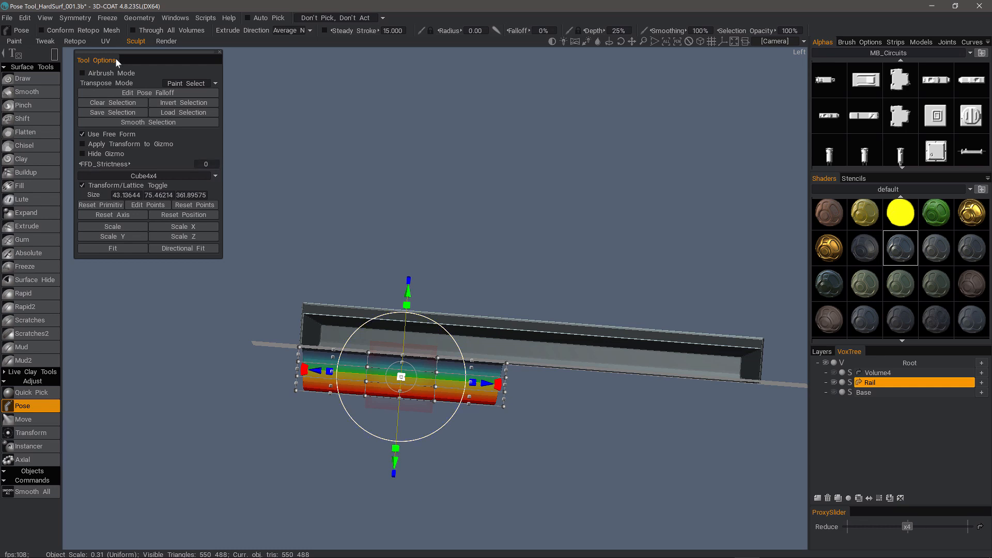
Disable Transform/Lattice Toggle to edit the lattice points, choose the closed freehand lasso selection shape, and view the strip from the side
{"action": "left_click", "coordinate": [81, 184]}
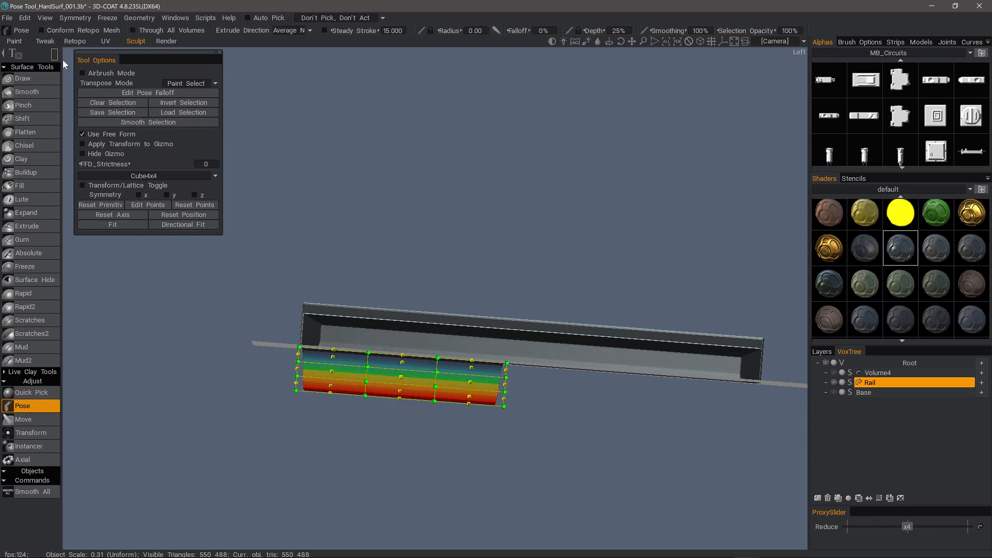
{"action": "mouse_move", "coordinate": [54, 56]}
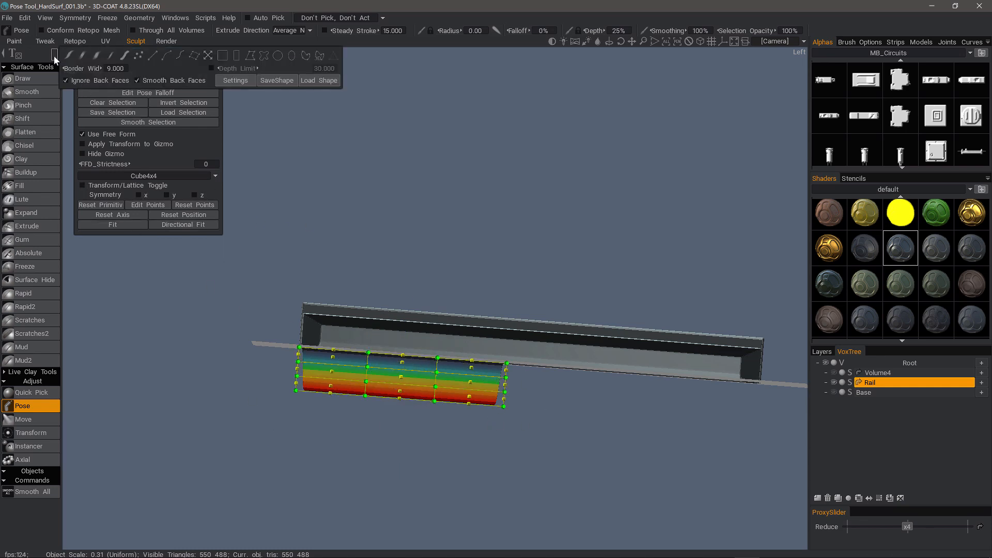
{"action": "left_click", "coordinate": [262, 57]}
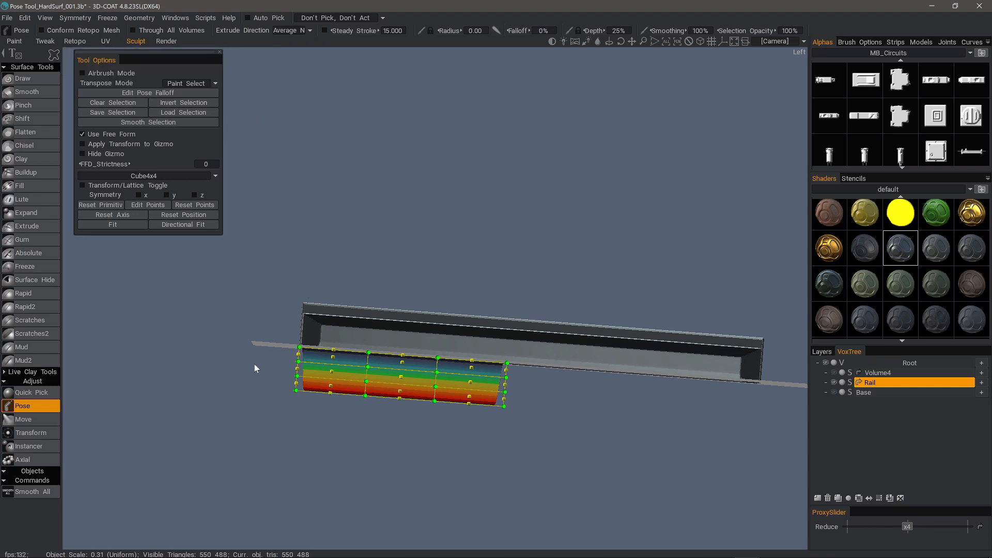
{"action": "middle_click_drag", "start_coordinate": [252, 365], "coordinate": [372, 406]}
{"action": "scroll", "coordinate": [333, 326], "scroll_direction": "up", "scroll_amount": 2}
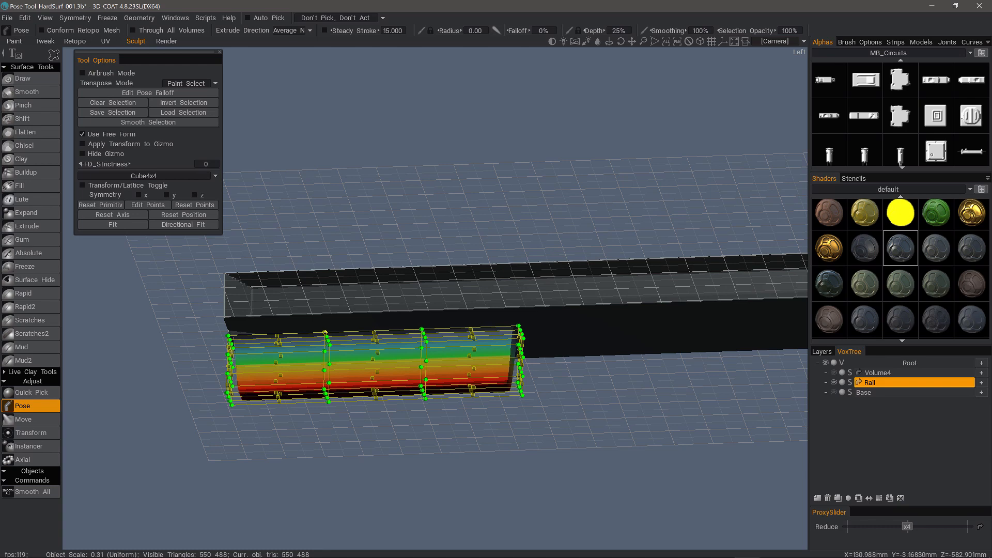
{"action": "middle_click_drag", "start_coordinate": [228, 335], "coordinate": [205, 358]}
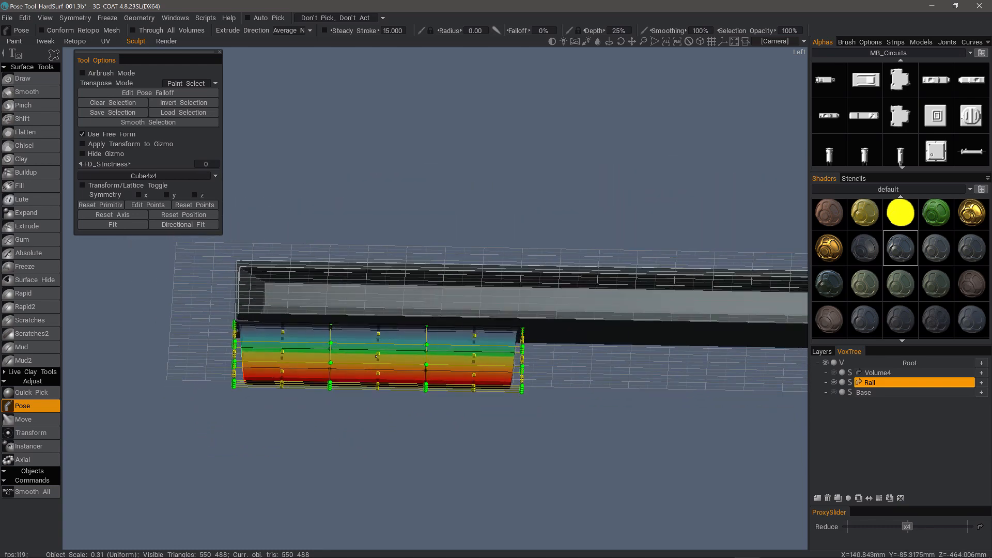
{"action": "middle_click_drag", "start_coordinate": [377, 356], "coordinate": [378, 401]}
{"action": "mouse_move", "coordinate": [54, 55]}
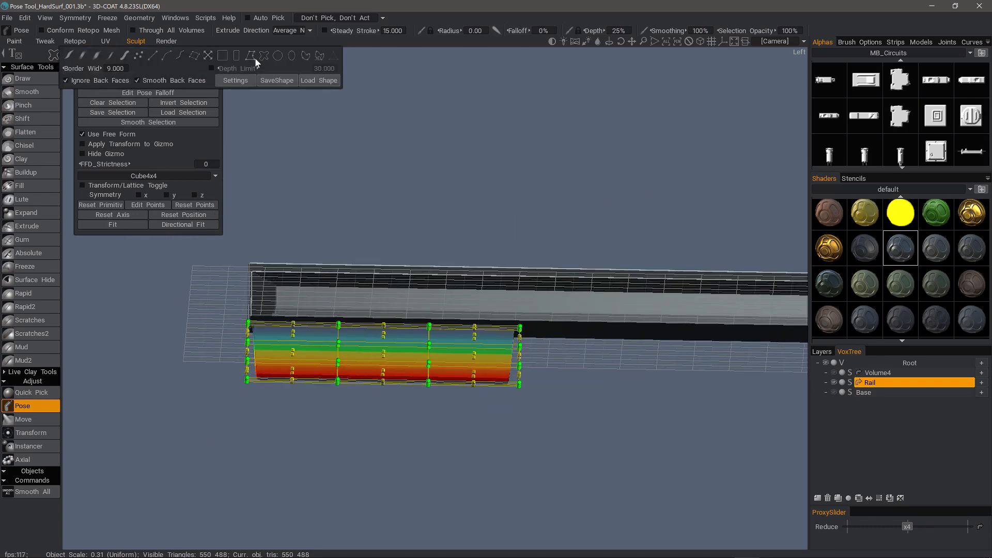
{"action": "mouse_move", "coordinate": [296, 179]}
{"action": "middle_mouse_down"}
{"action": "mouse_move", "coordinate": [504, 405]}
{"action": "mouse_move", "coordinate": [535, 418]}
{"action": "middle_mouse_up"}
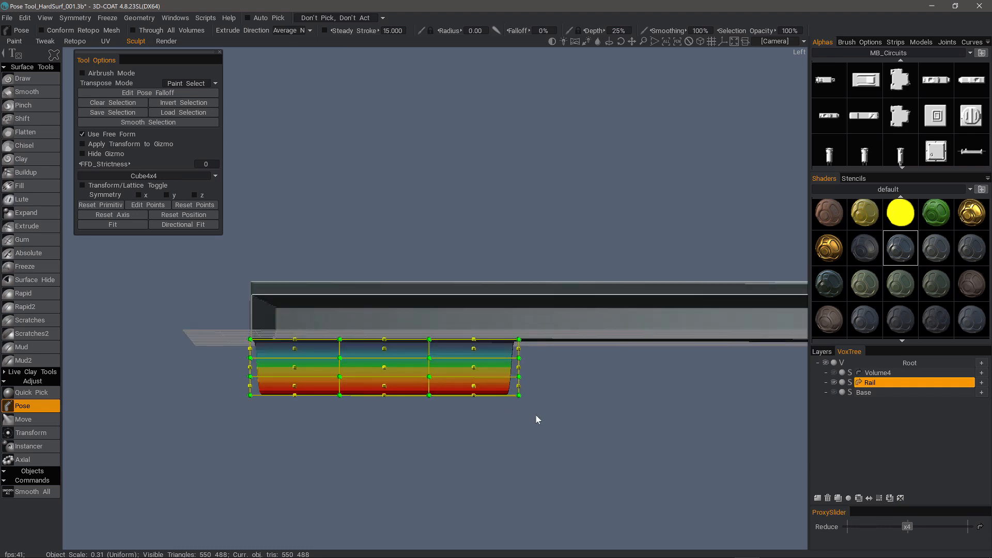
Select the lower rows of lattice points and rotate them so the strip's underside slopes down toward the rail's near end
{"action": "left_click_drag", "start_coordinate": [535, 416], "coordinate": [527, 360]}
{"action": "left_click_drag", "start_coordinate": [498, 430], "coordinate": [547, 413]}
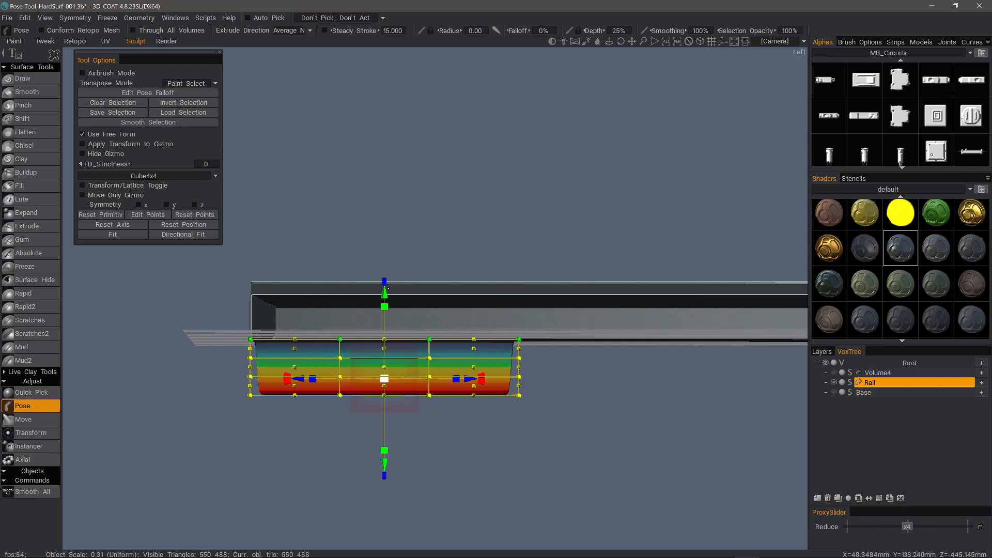
{"action": "left_click_drag", "start_coordinate": [384, 283], "coordinate": [374, 285]}
{"action": "left_click_drag", "start_coordinate": [481, 372], "coordinate": [482, 373]}
Select the lattice column at the strip's deeper end and scale its points flat into a straight vertical line
{"action": "left_click", "coordinate": [280, 432]}
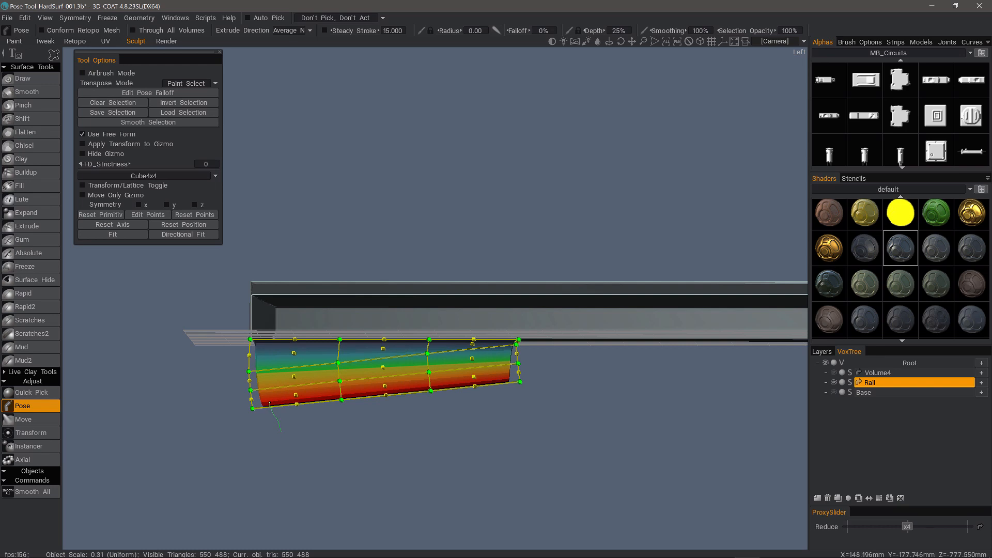
{"action": "left_click_drag", "start_coordinate": [270, 404], "coordinate": [277, 451]}
{"action": "left_click_drag", "start_coordinate": [321, 377], "coordinate": [115, 385]}
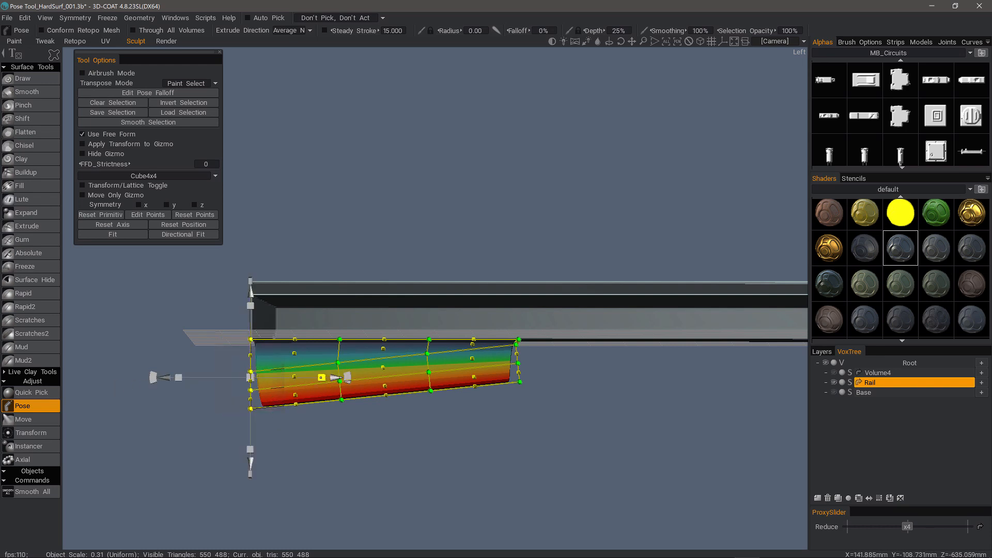
Move the lower two lattice points of the end column slightly outward and pull the bottom corner point out further
{"action": "left_click", "coordinate": [262, 430]}
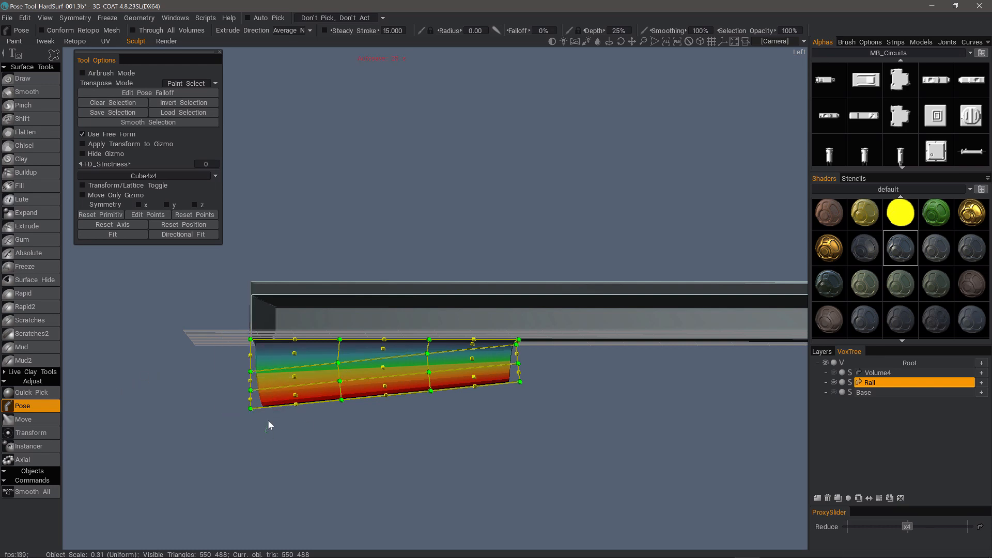
{"action": "left_click_drag", "start_coordinate": [238, 382], "coordinate": [248, 399]}
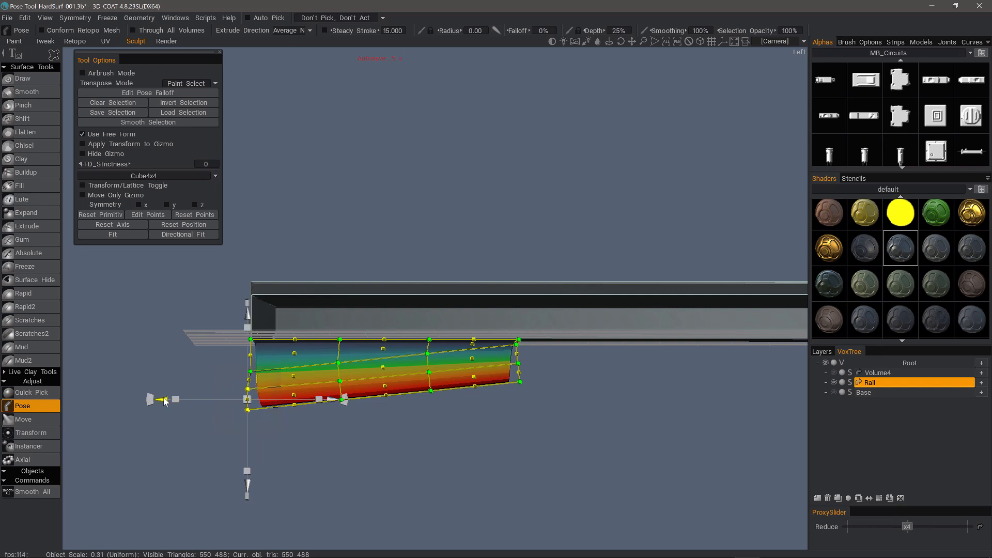
{"action": "left_click_drag", "start_coordinate": [260, 434], "coordinate": [245, 427]}
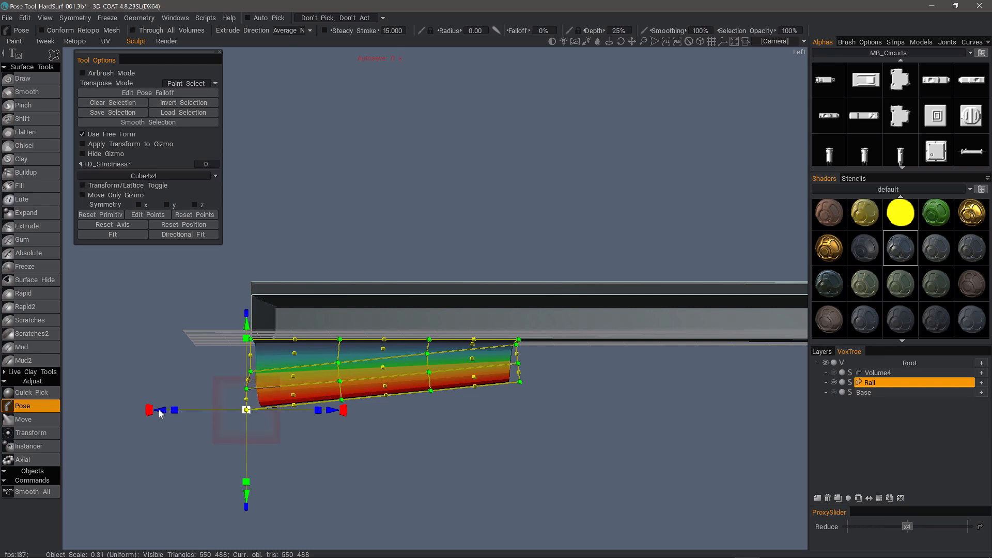
{"action": "left_click_drag", "start_coordinate": [160, 414], "coordinate": [148, 416]}
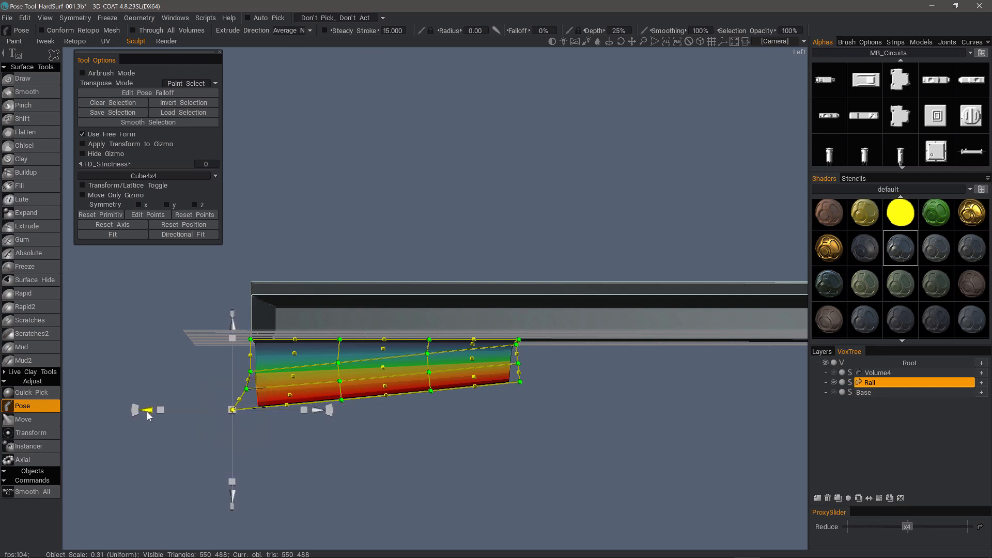
Shift the end column's middle lattice points and bottom corner outward to flare the end, and nudge the middle points slightly back in
{"action": "left_click", "coordinate": [243, 366]}
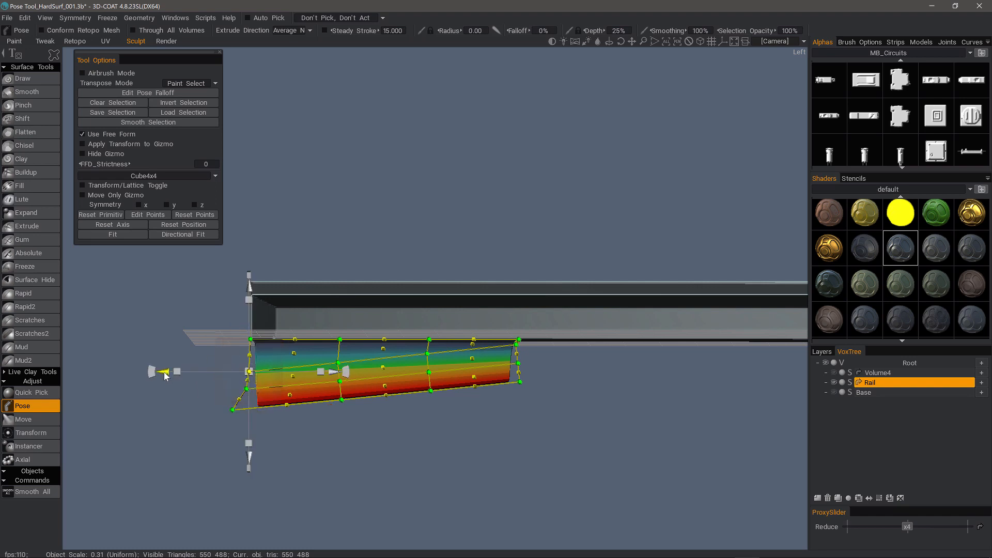
{"action": "left_click_drag", "start_coordinate": [164, 375], "coordinate": [157, 392]}
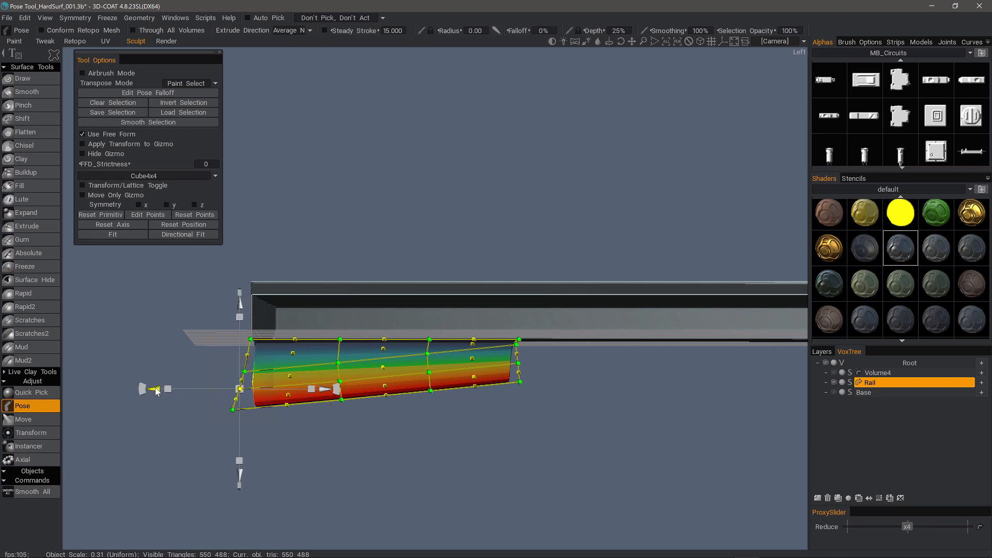
{"action": "left_click", "coordinate": [233, 410]}
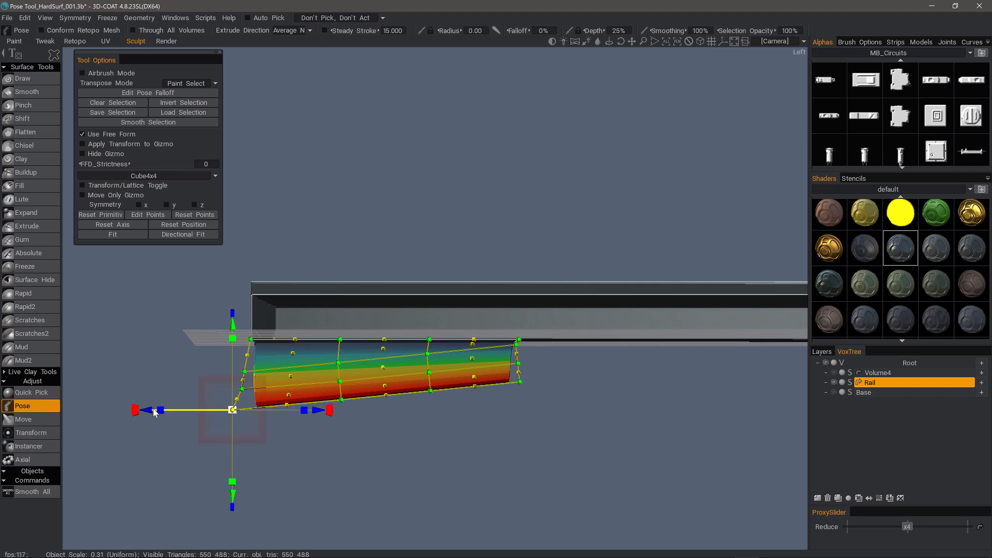
{"action": "left_click_drag", "start_coordinate": [154, 412], "coordinate": [148, 411]}
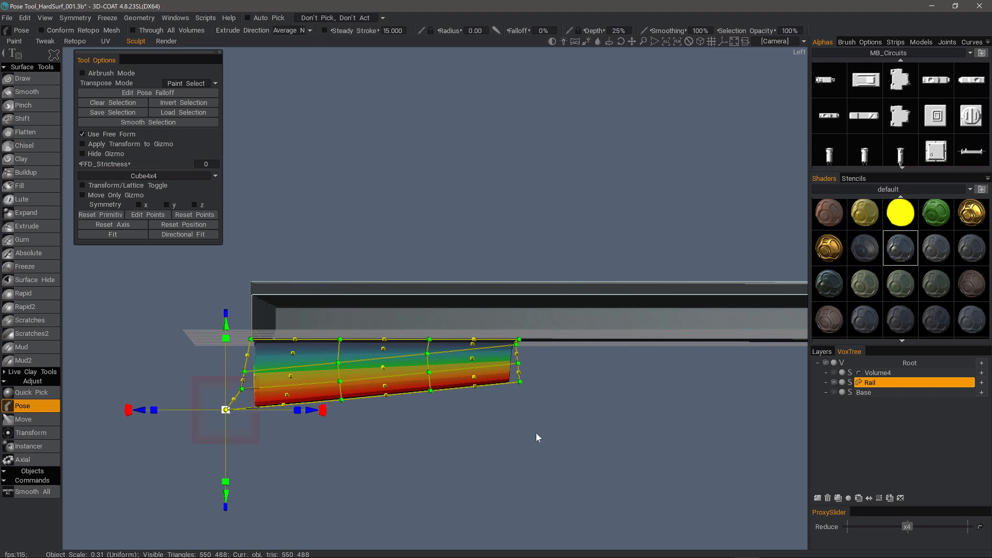
{"action": "left_click", "coordinate": [243, 380]}
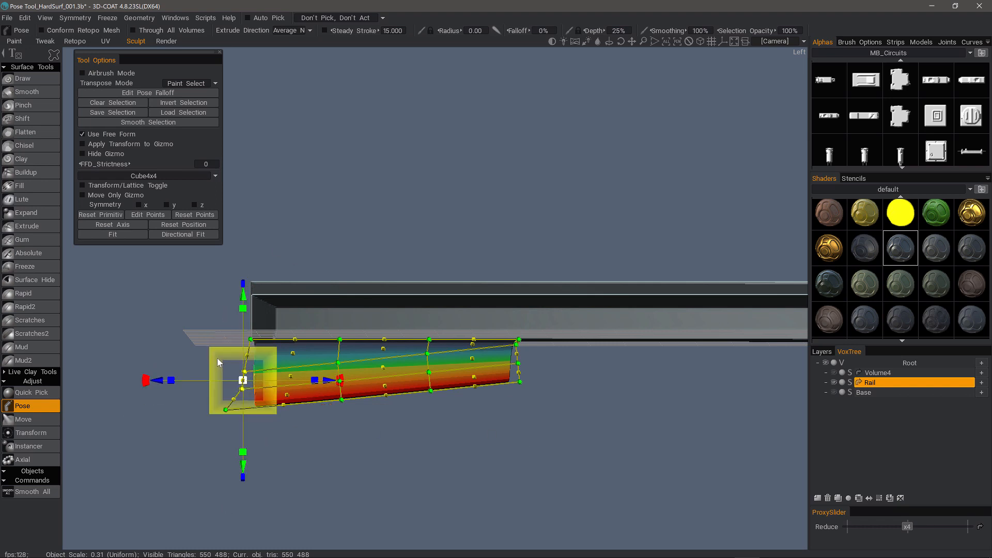
{"action": "left_click_drag", "start_coordinate": [162, 384], "coordinate": [164, 384]}
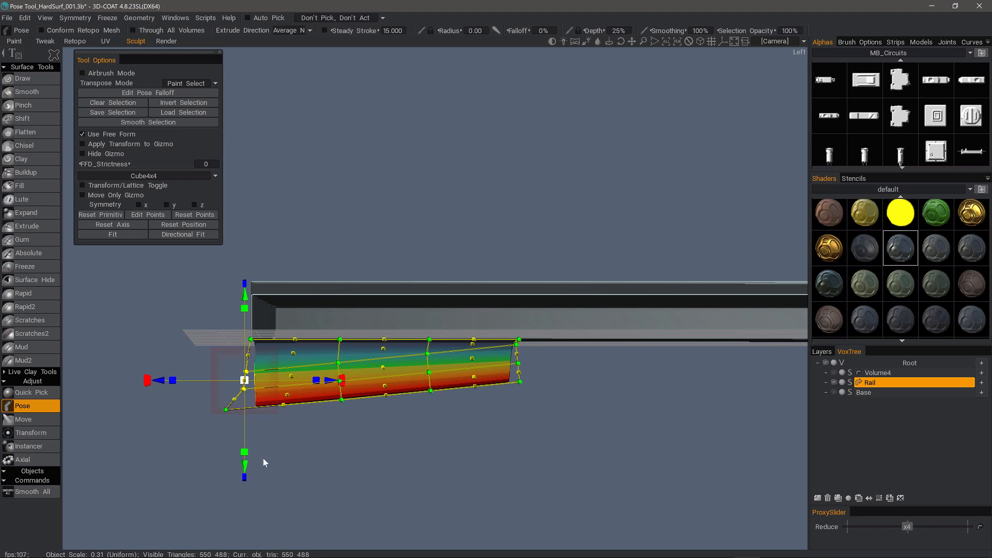
Clear the strip selection, view the reshaped rail together with the Base volume, and hide Base to show the rail's end faces
{"action": "left_click", "coordinate": [113, 102]}
{"action": "left_click_drag", "start_coordinate": [169, 331], "coordinate": [775, 336]}
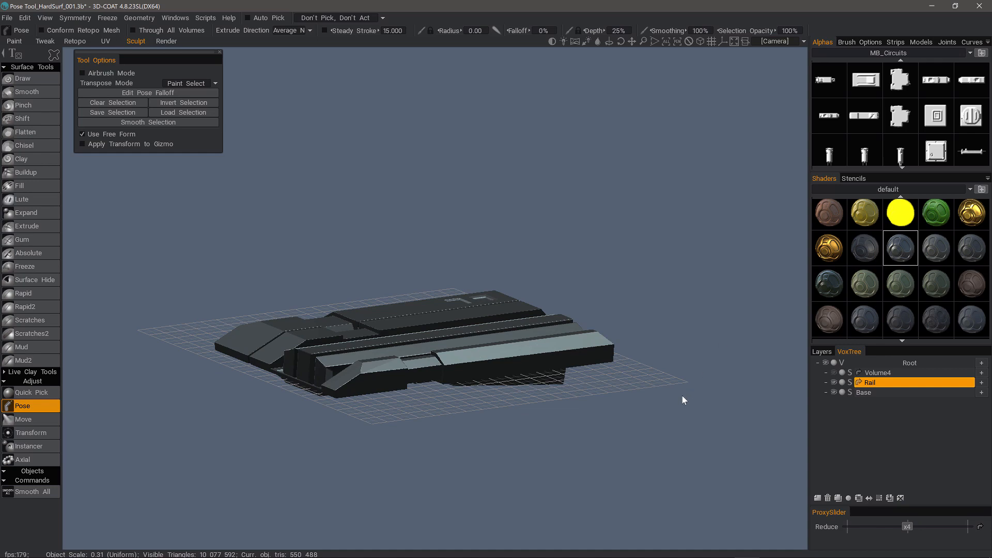
{"action": "left_click_drag", "start_coordinate": [682, 400], "coordinate": [782, 350]}
{"action": "left_click", "coordinate": [833, 392]}
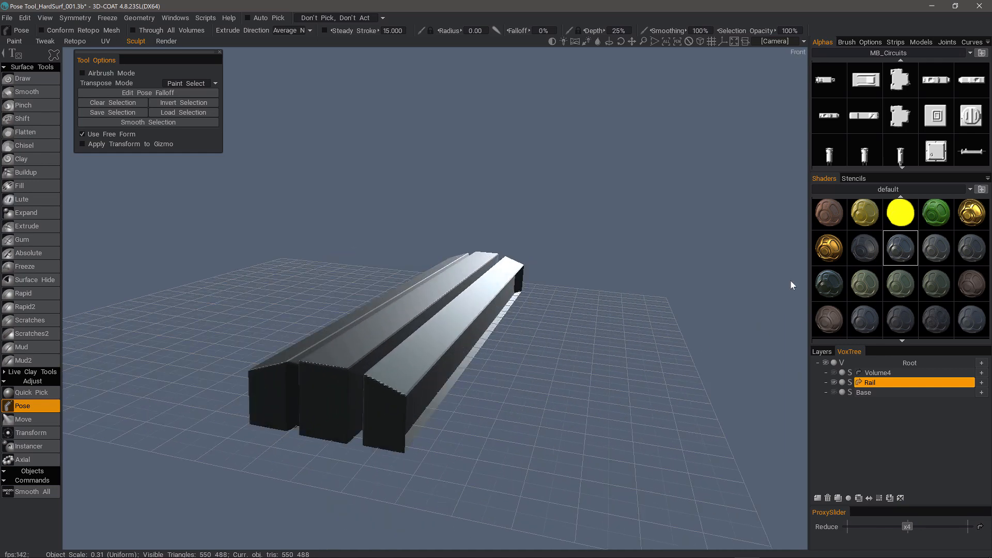
{"action": "left_click_drag", "start_coordinate": [413, 372], "coordinate": [260, 384]}
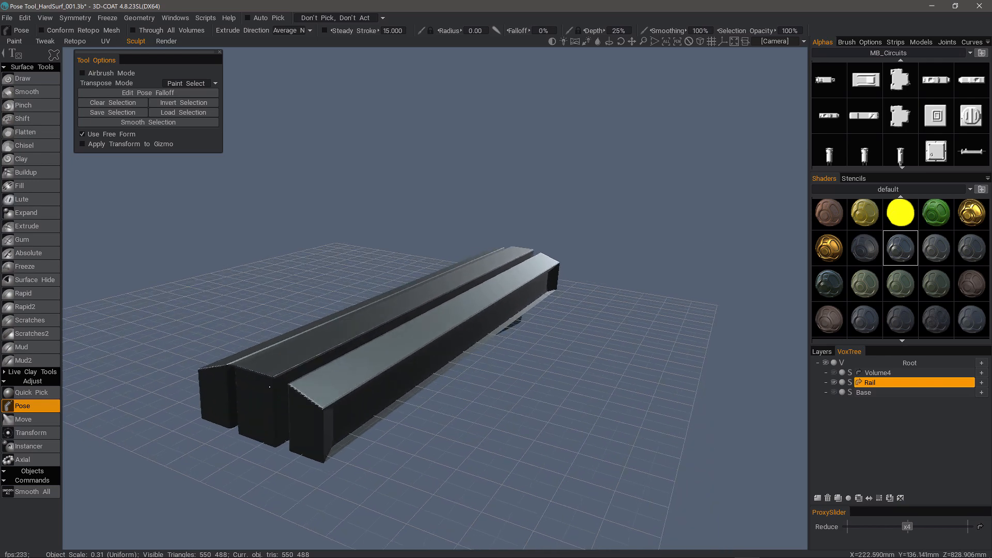
{"action": "left_click_drag", "start_coordinate": [231, 456], "coordinate": [304, 461]}
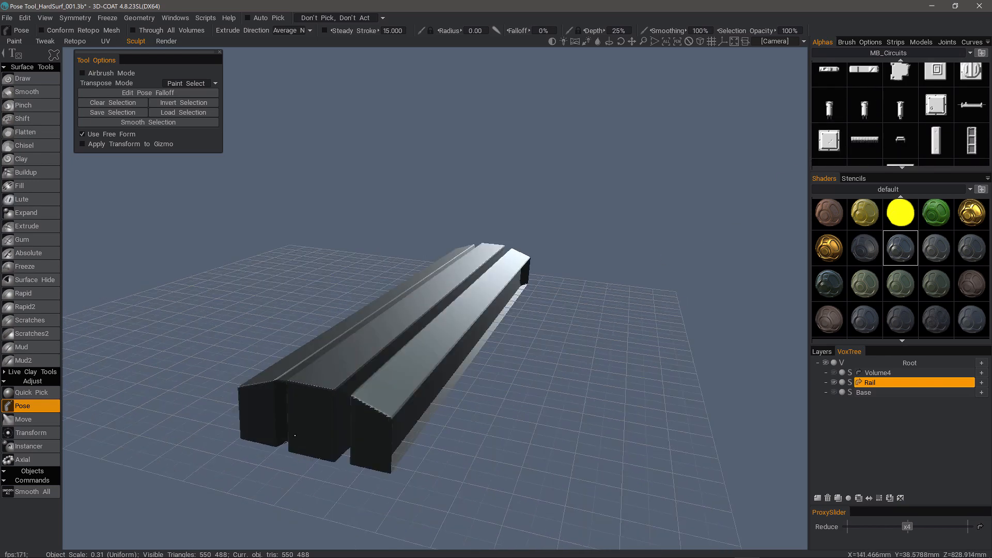
Switch the alpha set from MB_Circuits to Sci-Fi and browse its alphas
{"action": "scroll", "coordinate": [901, 113], "scroll_direction": "down", "scroll_amount": 5}
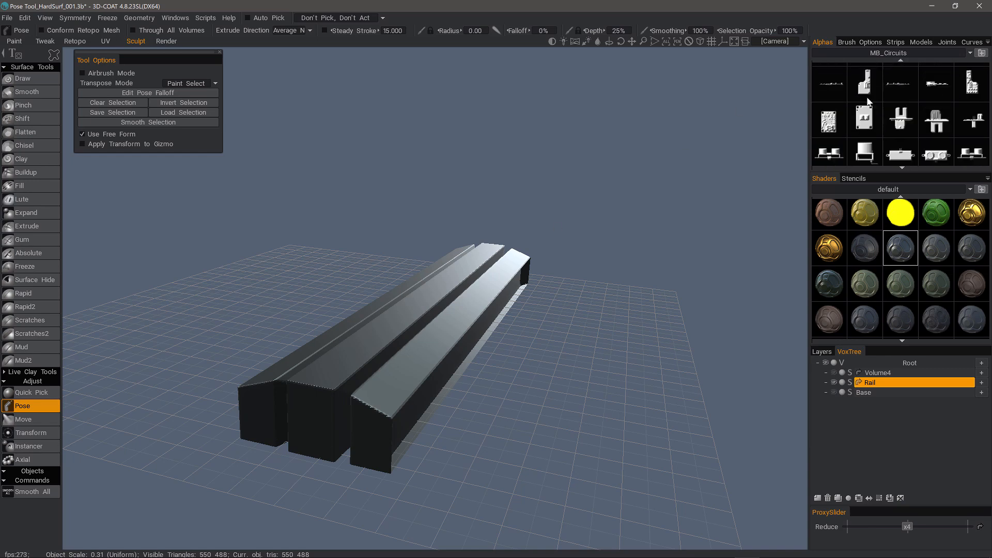
{"action": "left_click", "coordinate": [889, 52]}
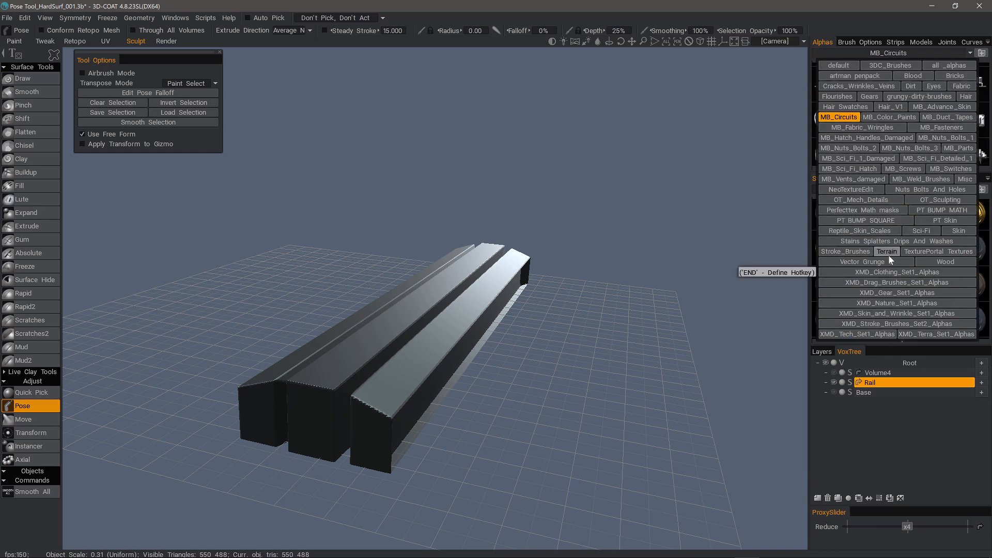
{"action": "left_click", "coordinate": [922, 230]}
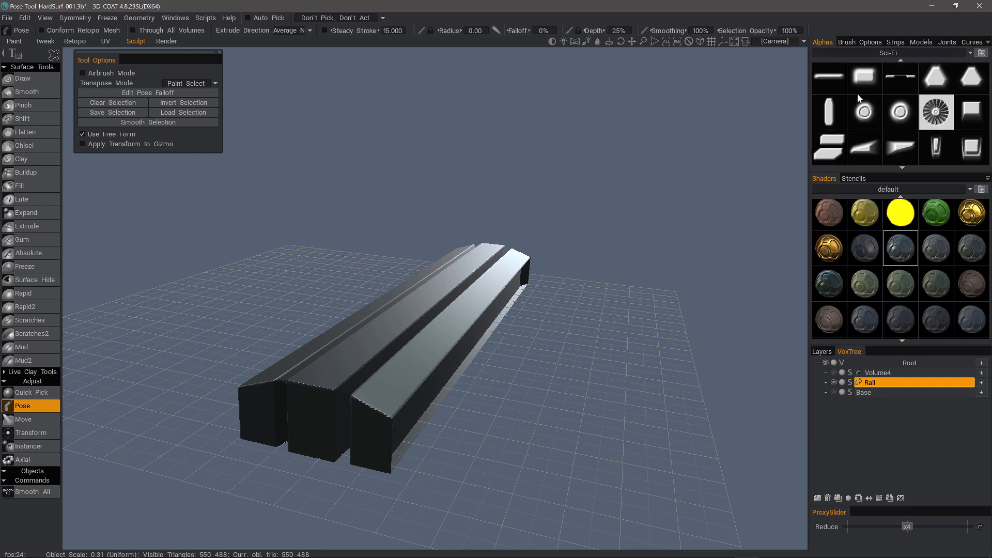
{"action": "scroll", "coordinate": [853, 115], "scroll_direction": "down", "scroll_amount": 6}
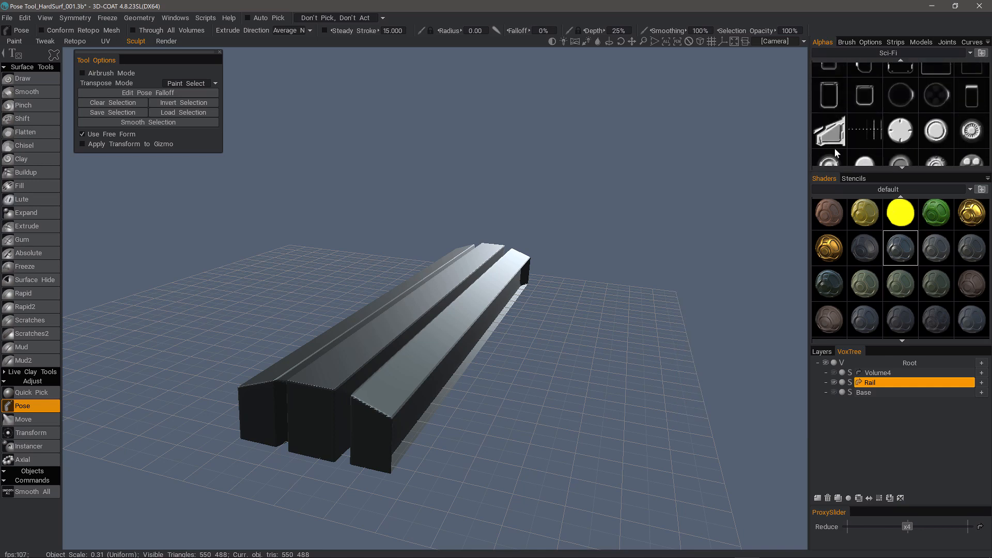
Detach and enlarge the Alphas palette, choose the Sci-Fi upright plate alpha with two columns of dots, and close the palette
{"action": "left_click_drag", "start_coordinate": [825, 42], "coordinate": [709, 57]}
{"action": "left_click_drag", "start_coordinate": [695, 164], "coordinate": [231, 202]}
{"action": "scroll", "coordinate": [341, 232], "scroll_direction": "down", "scroll_amount": 3}
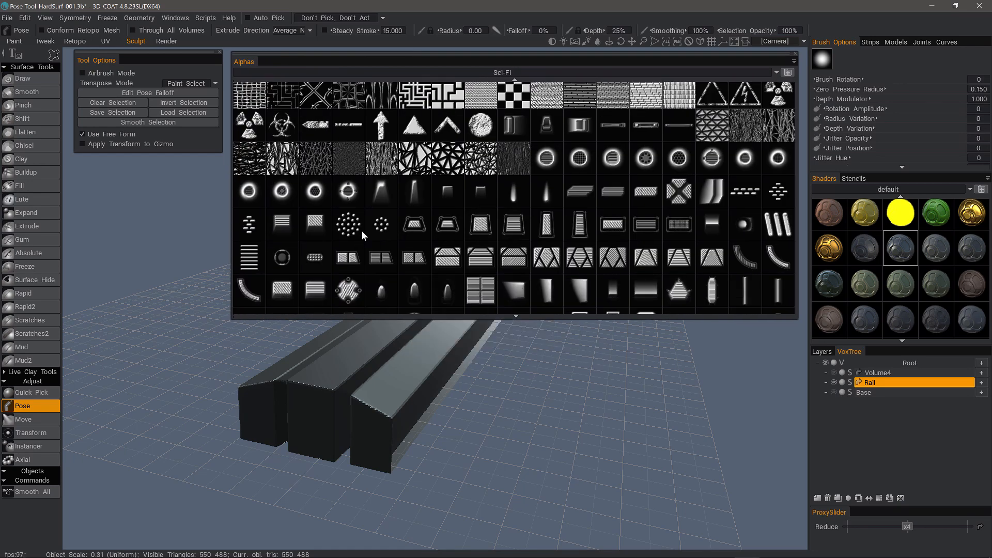
{"action": "scroll", "coordinate": [362, 155], "scroll_direction": "up", "scroll_amount": 8}
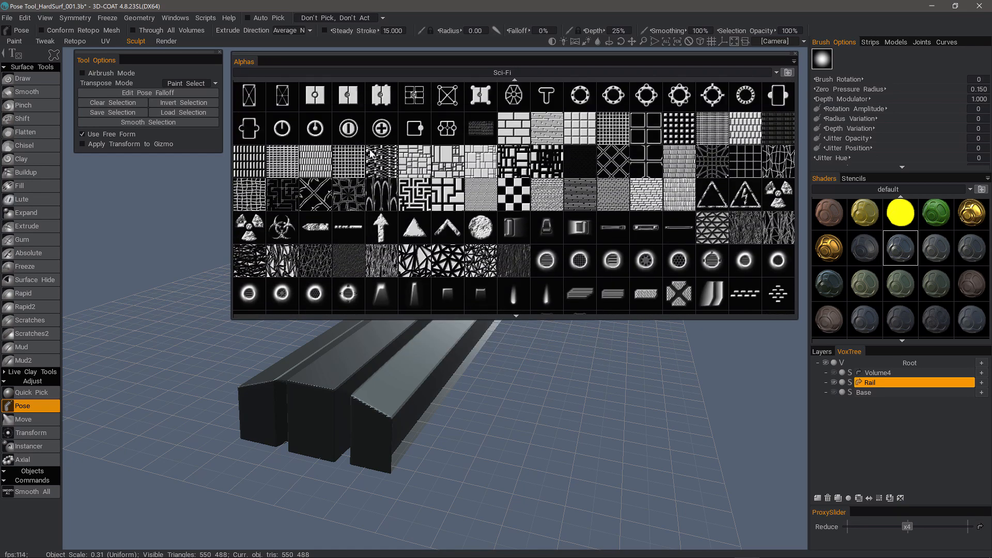
{"action": "scroll", "coordinate": [351, 146], "scroll_direction": "up", "scroll_amount": 5}
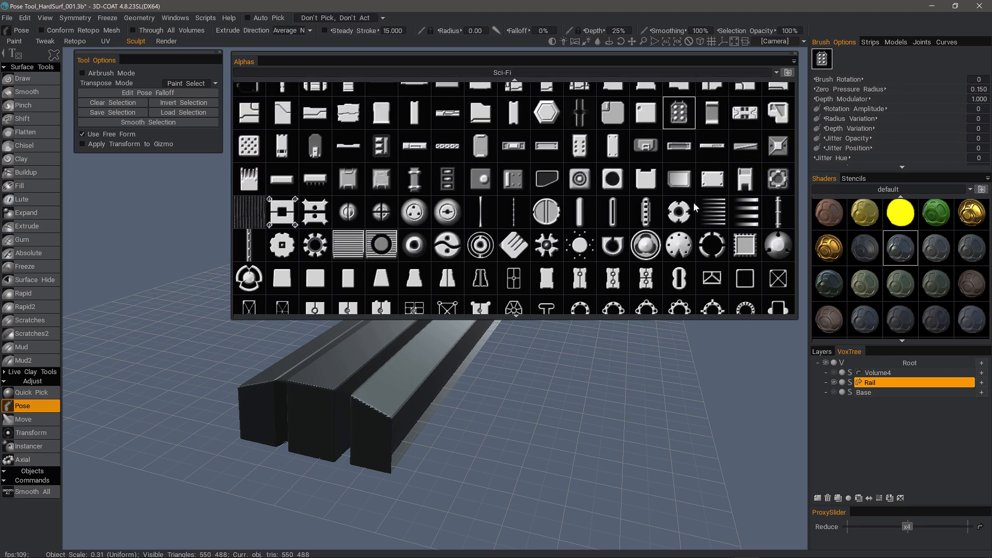
{"action": "left_click", "coordinate": [796, 55]}
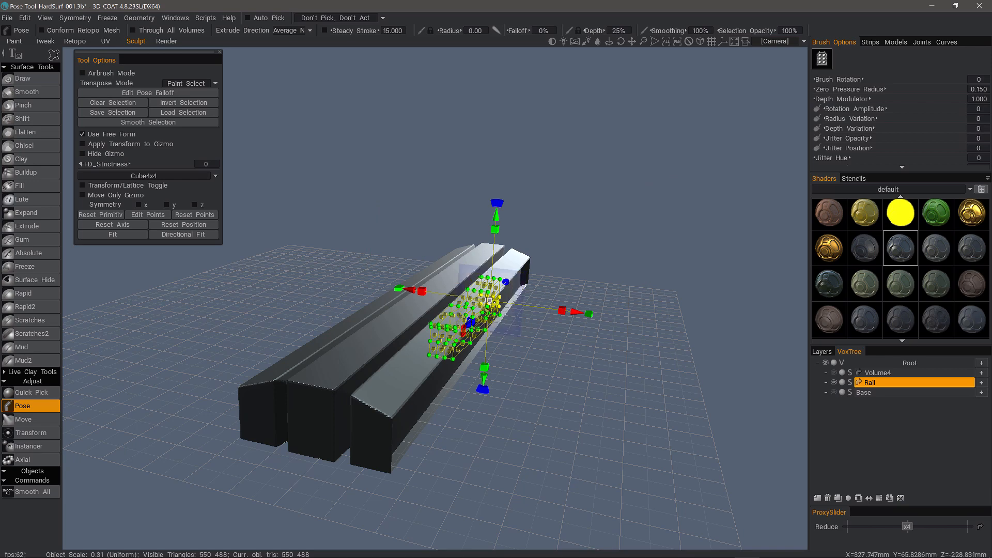
Turn off Use Free Form and clear the selection on the rail
{"action": "left_click", "coordinate": [82, 134]}
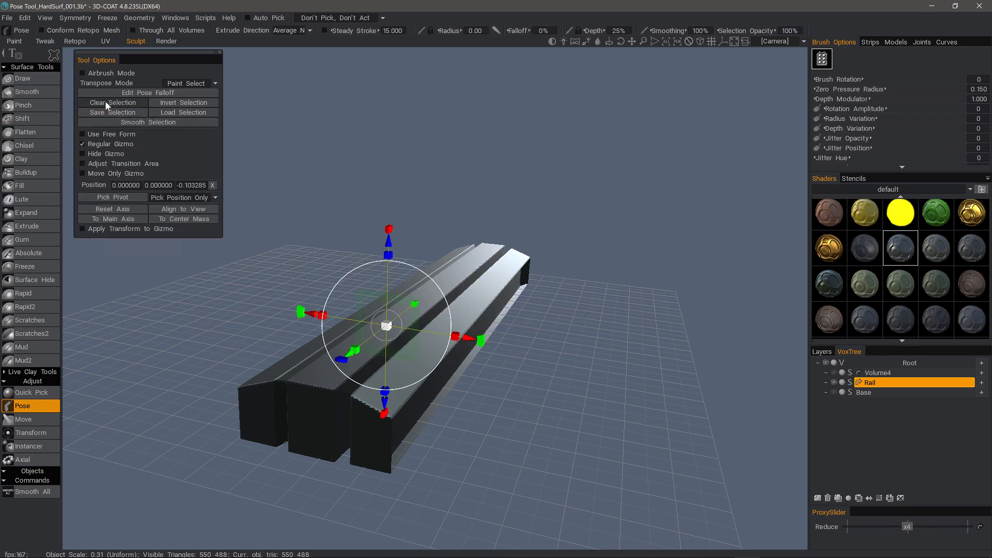
{"action": "left_click", "coordinate": [104, 101]}
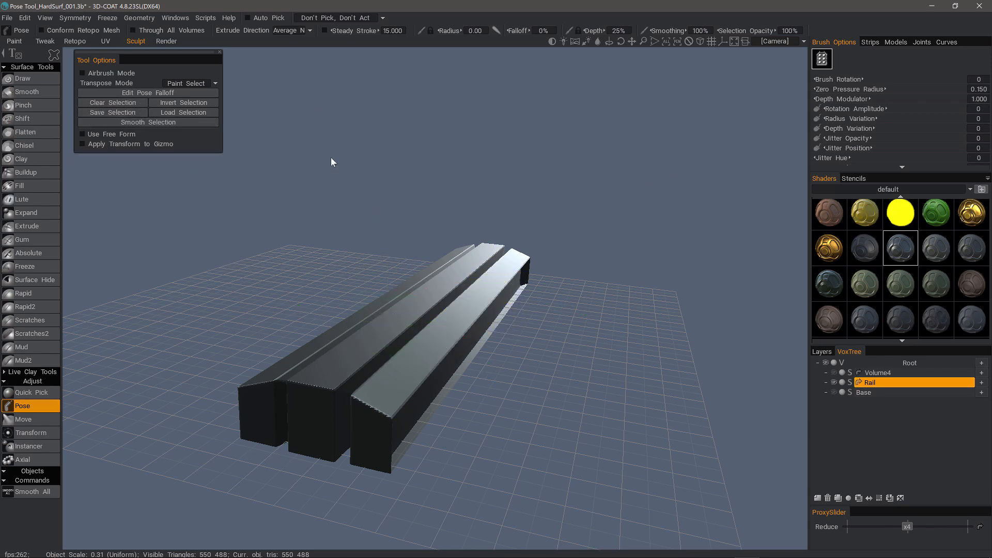
{"action": "left_click_drag", "start_coordinate": [290, 219], "coordinate": [268, 235]}
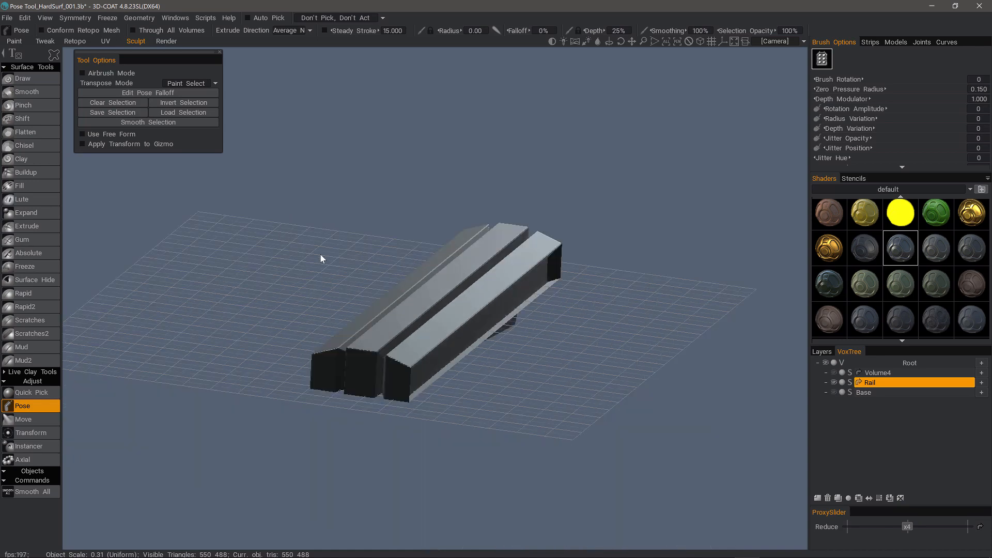
Set the Pose selection to the dotted stroke mode and size the alpha brush to a radius of about 80 over the rail's front end
{"action": "key", "text": "KP_2"}
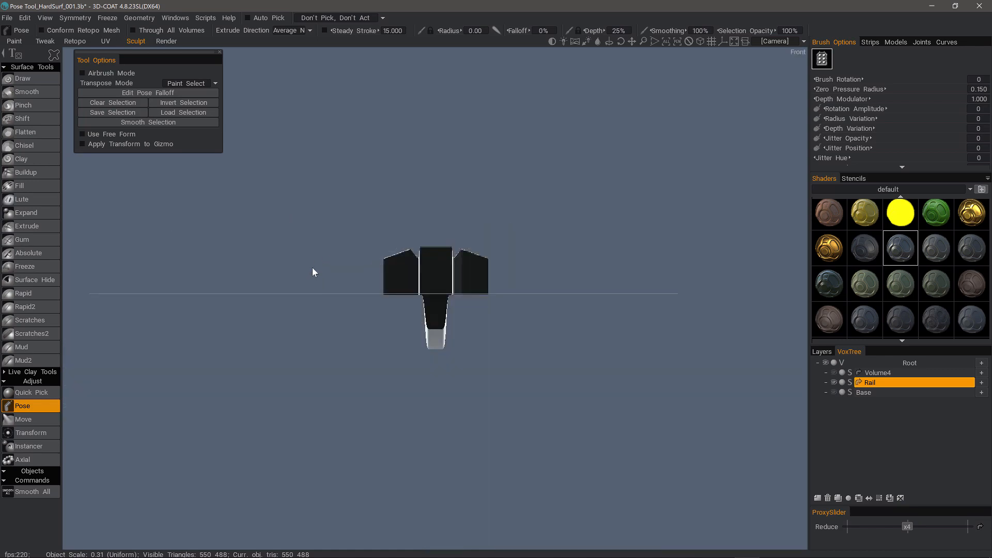
{"action": "right_click_drag", "start_coordinate": [313, 268], "coordinate": [603, 361]}
{"action": "middle_click_drag", "start_coordinate": [314, 333], "coordinate": [300, 400]}
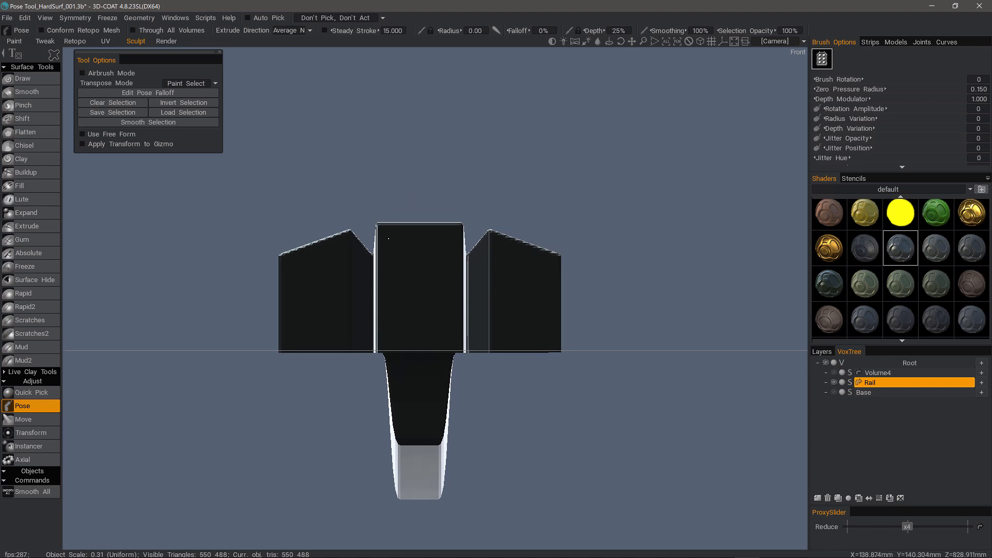
{"action": "mouse_move", "coordinate": [56, 54]}
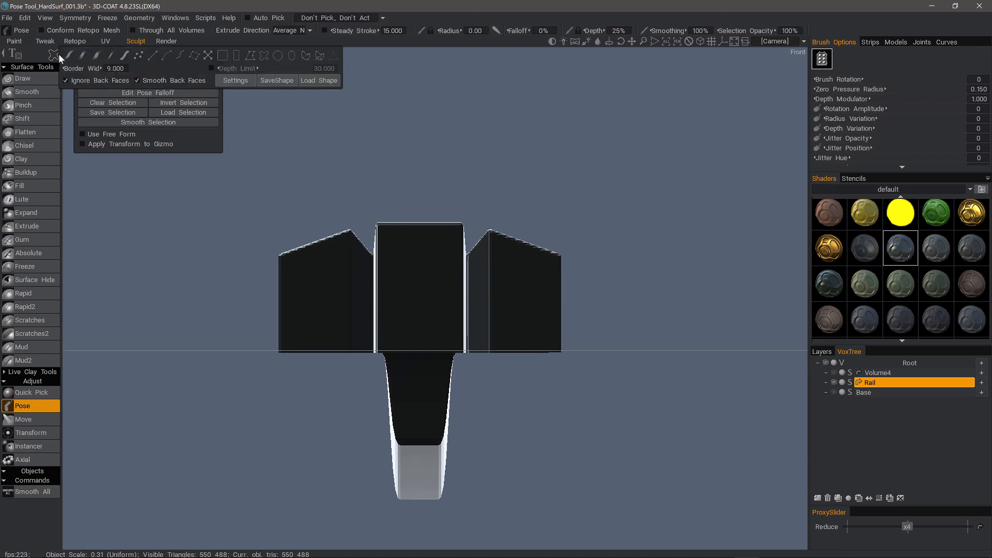
{"action": "left_click", "coordinate": [139, 58]}
{"action": "left_click_drag", "start_coordinate": [414, 289], "coordinate": [473, 308]}
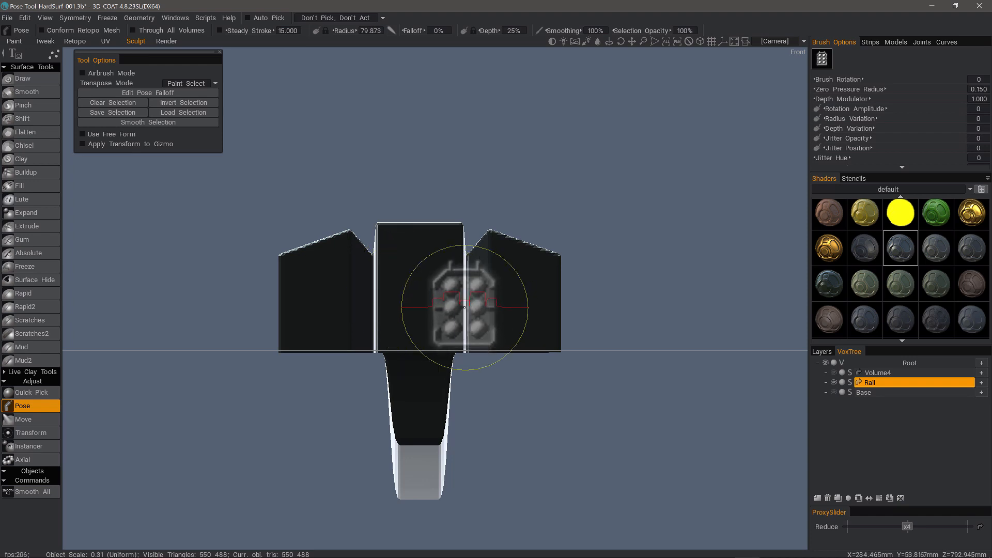
Try rotating the plate alpha, reset Brush Rotation to 0, stamp it on the middle block's end face, and clear the selection
{"action": "right_click_drag", "start_coordinate": [414, 294], "coordinate": [420, 287]}
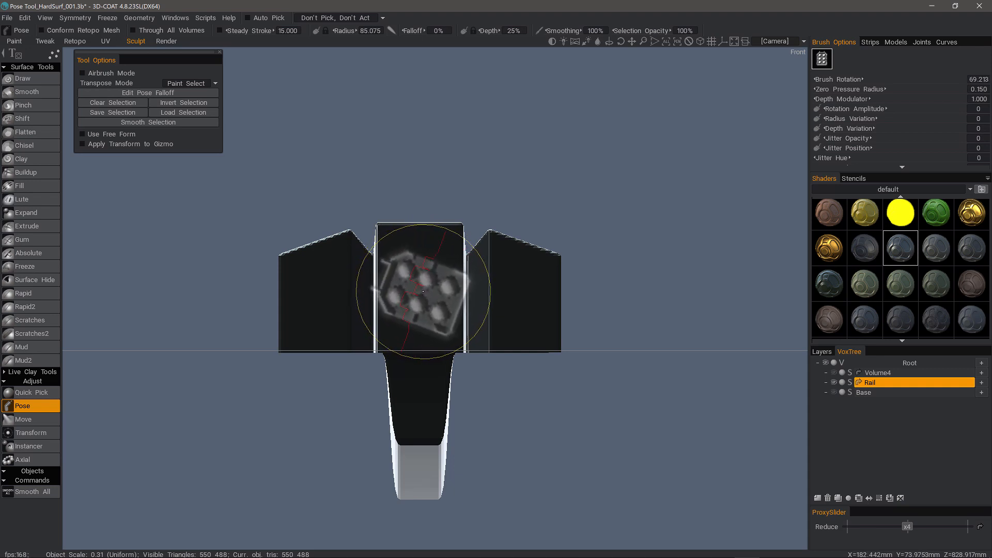
{"action": "left_click", "coordinate": [979, 80]}
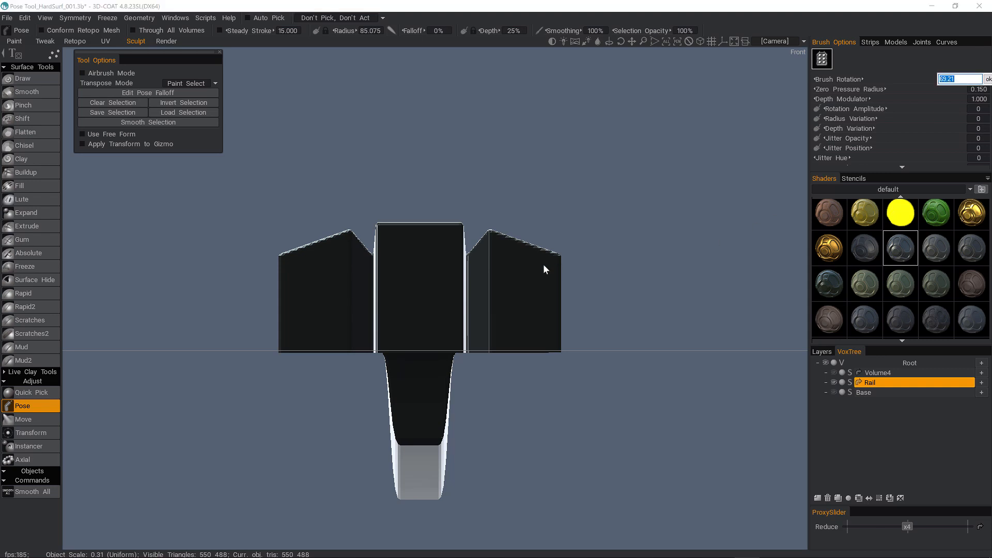
{"action": "key", "text": "Return"}
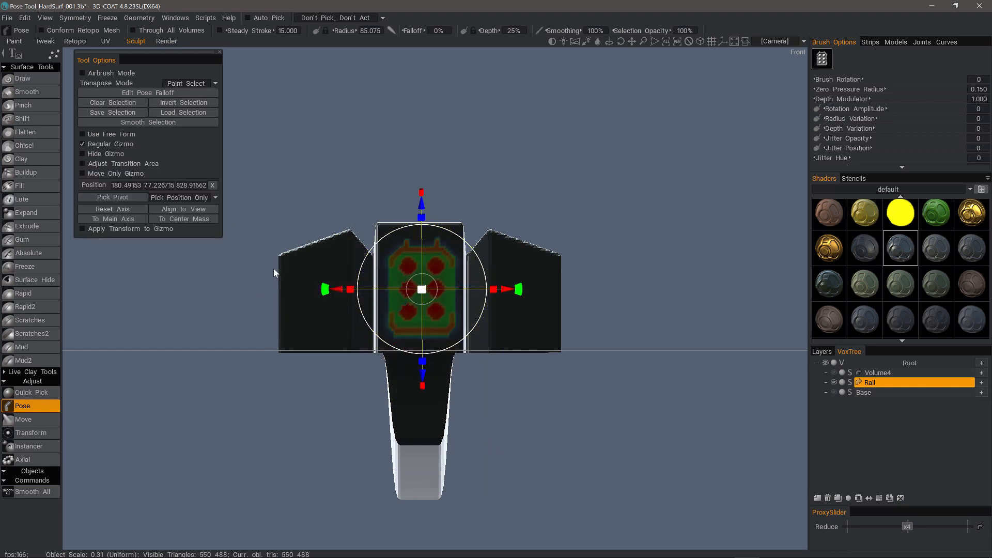
{"action": "left_click_drag", "start_coordinate": [380, 320], "coordinate": [275, 314], "text": "alt"}
{"action": "left_click_drag", "start_coordinate": [413, 393], "coordinate": [522, 382], "text": "alt"}
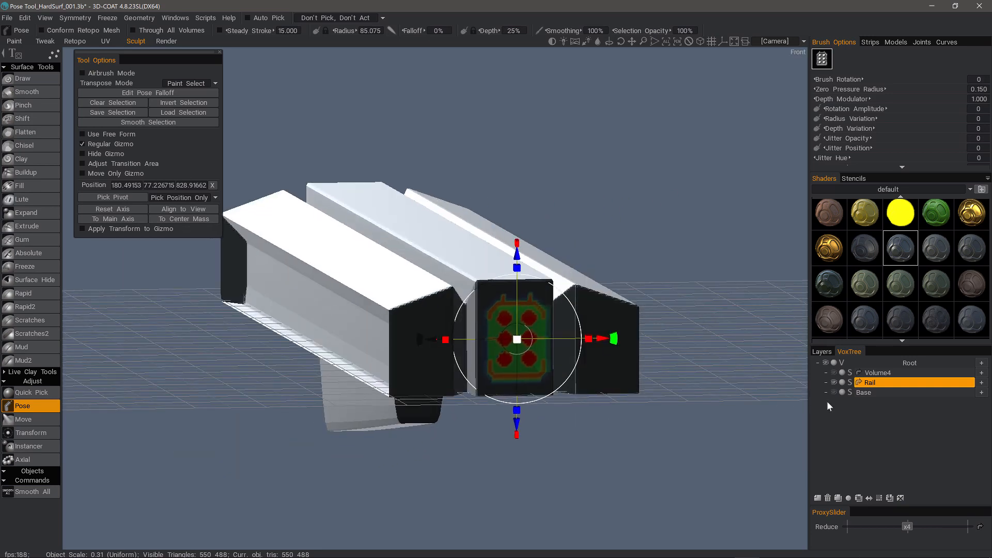
{"action": "left_click_drag", "start_coordinate": [671, 331], "coordinate": [610, 330], "text": "alt"}
{"action": "left_click", "coordinate": [110, 102]}
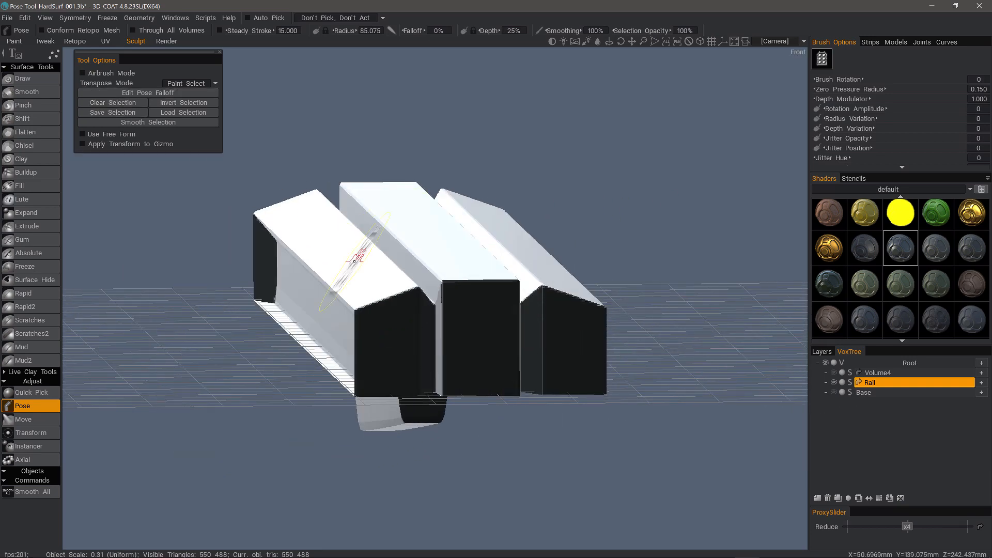
Restore the full-resolution Rail from the proxy cache and stamp the plate alpha with Pose on the middle block's end face, radius about 92
{"action": "left_click_drag", "start_coordinate": [682, 325], "coordinate": [654, 384], "text": "alt"}
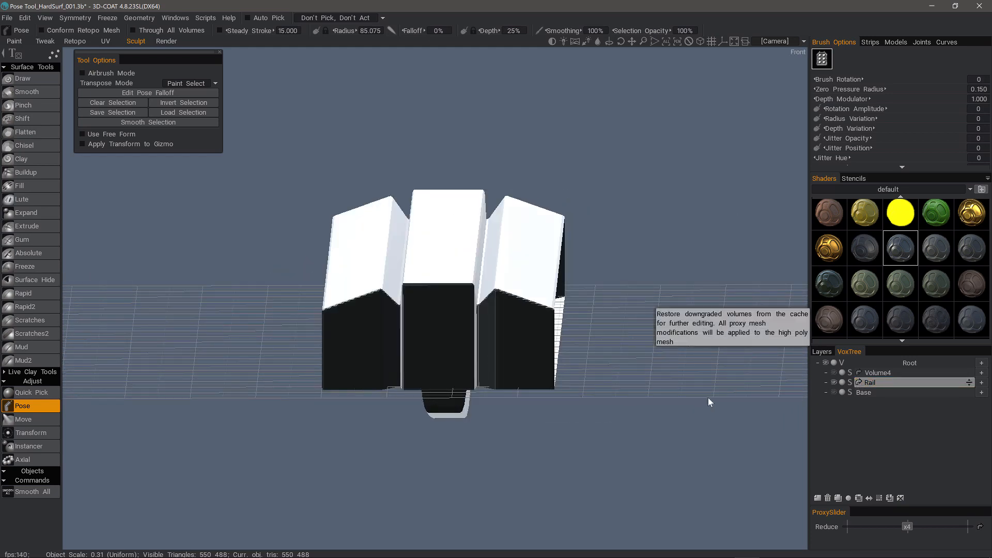
{"action": "key", "text": "KP_2"}
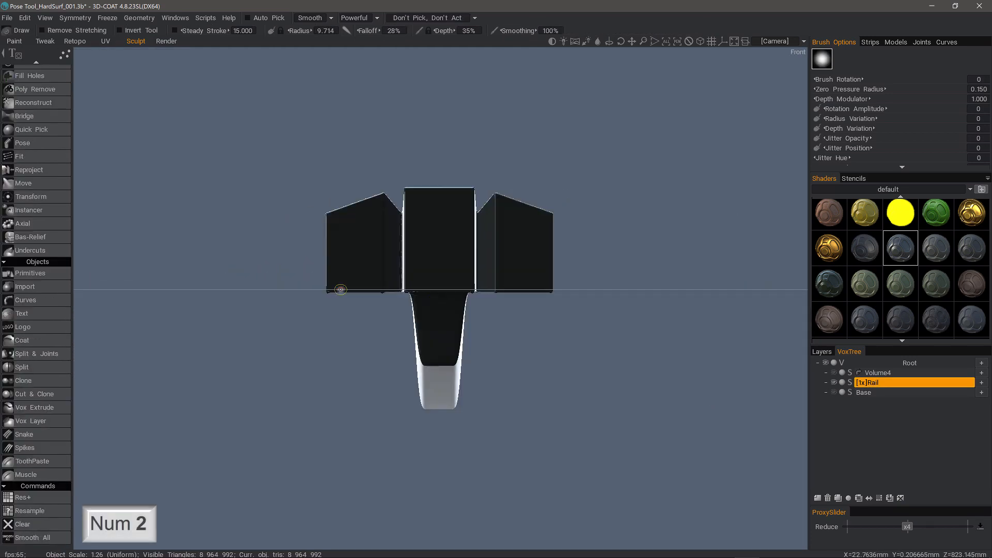
{"action": "scroll", "coordinate": [361, 326], "scroll_direction": "up", "scroll_amount": 2}
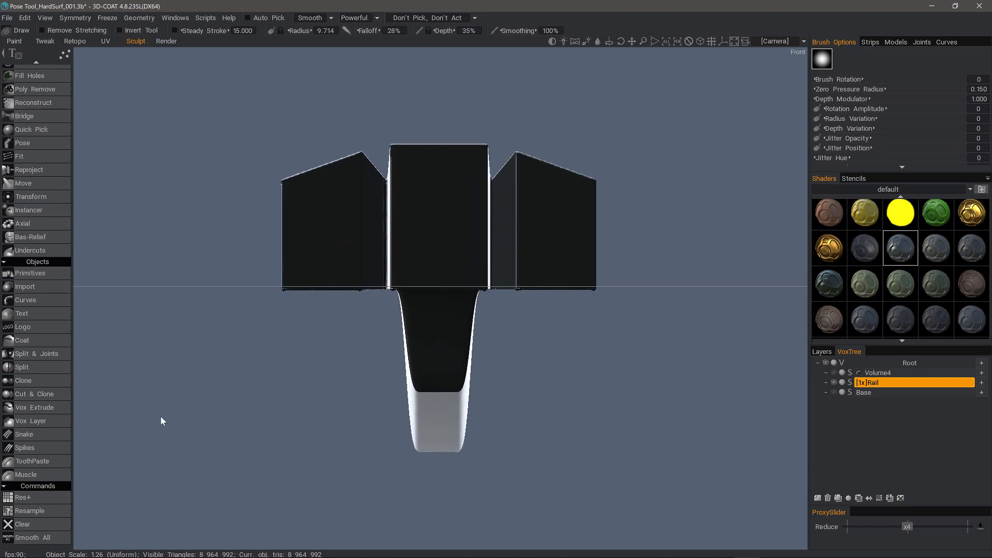
{"action": "left_click", "coordinate": [32, 143]}
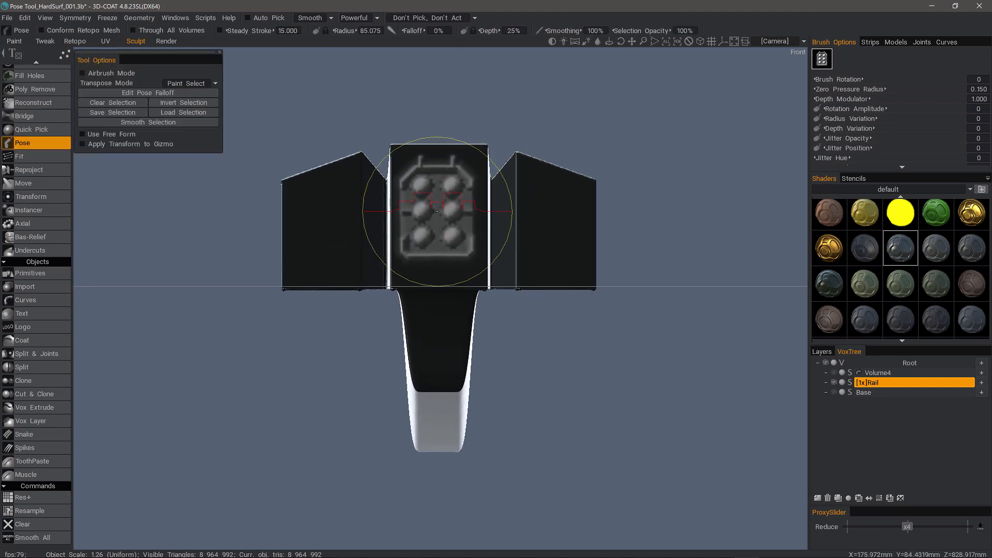
{"action": "scroll", "coordinate": [444, 214], "scroll_direction": "up", "scroll_amount": 2}
{"action": "left_click", "coordinate": [438, 181]}
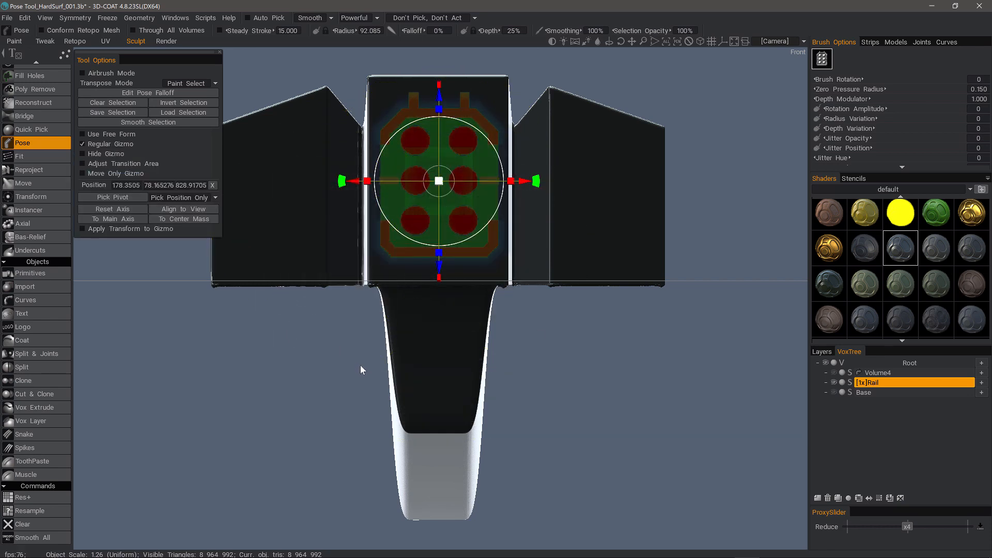
Show the 2D grid over the front view, check the Snap to 2D Grid option, and hide the grid
{"action": "left_click", "coordinate": [45, 18]}
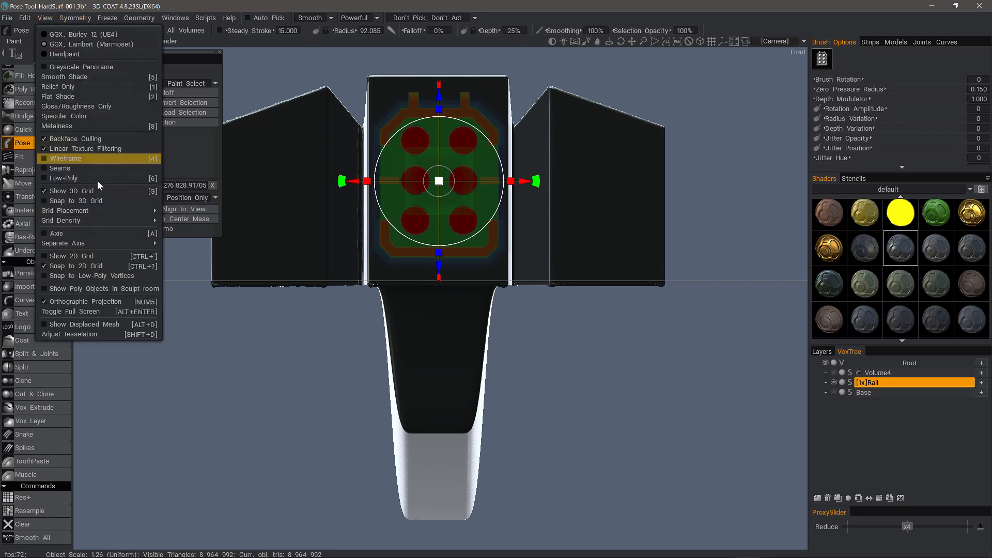
{"action": "left_click", "coordinate": [97, 257]}
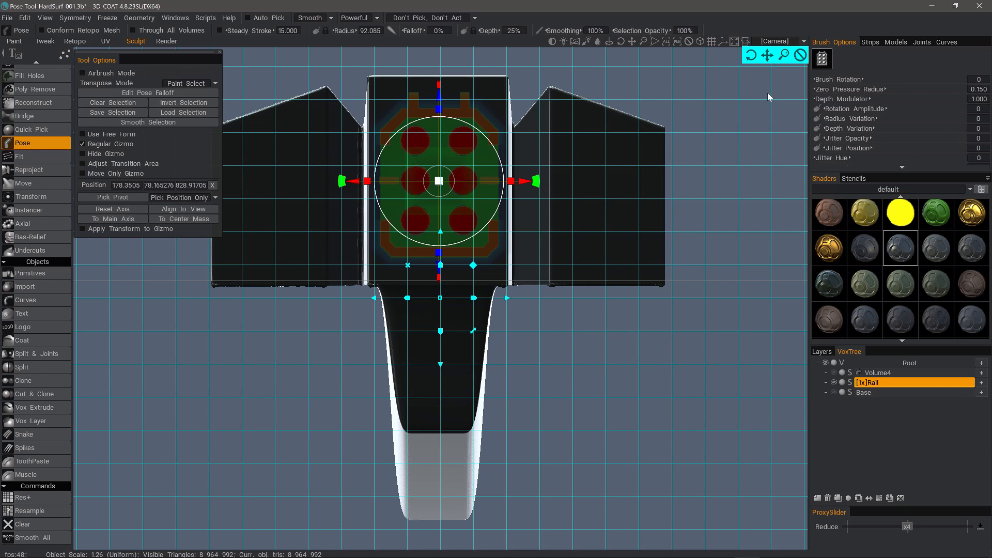
{"action": "left_click", "coordinate": [780, 42]}
{"action": "left_click", "coordinate": [45, 17]}
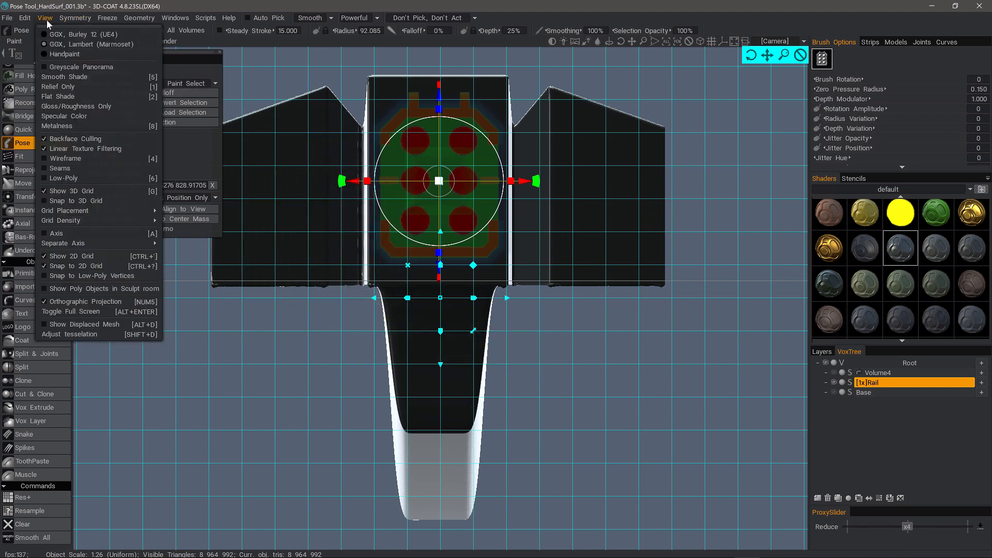
{"action": "left_click", "coordinate": [94, 267]}
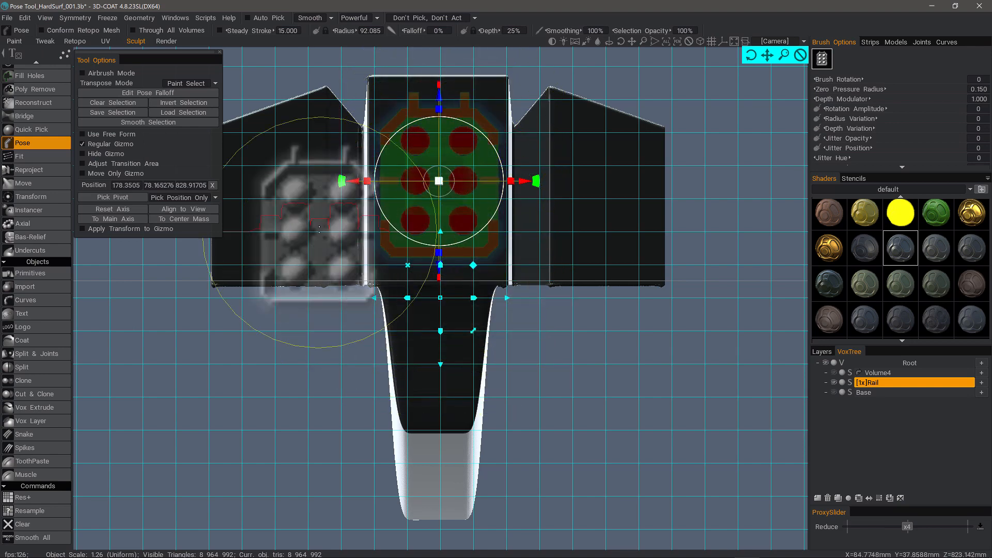
{"action": "left_click", "coordinate": [45, 18]}
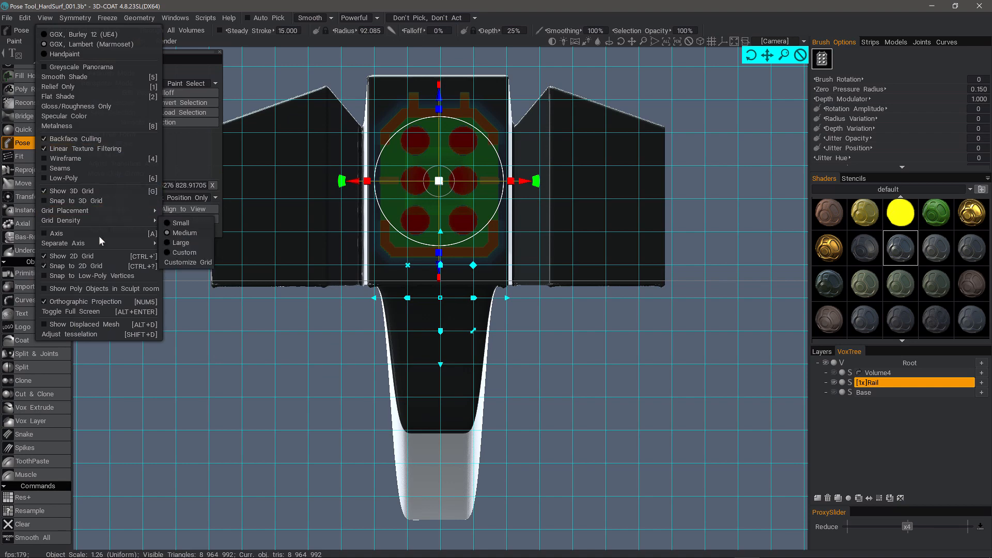
{"action": "left_click", "coordinate": [91, 256]}
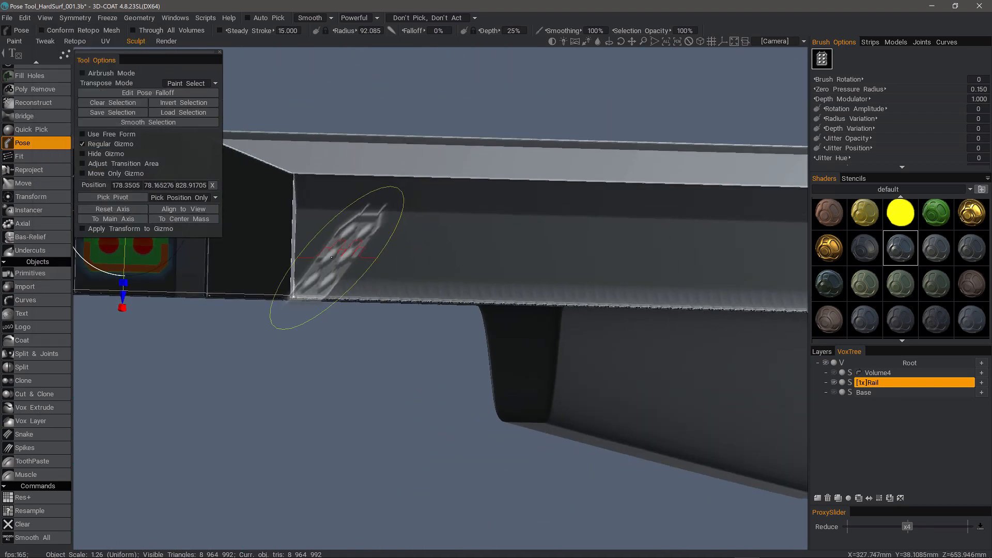
Try pushing the plate-pattern selection about 11 mm into the middle block's end face in perspective view, and undo the push
{"action": "key", "text": "KP_5"}
{"action": "left_click_drag", "start_coordinate": [351, 426], "coordinate": [269, 374]}
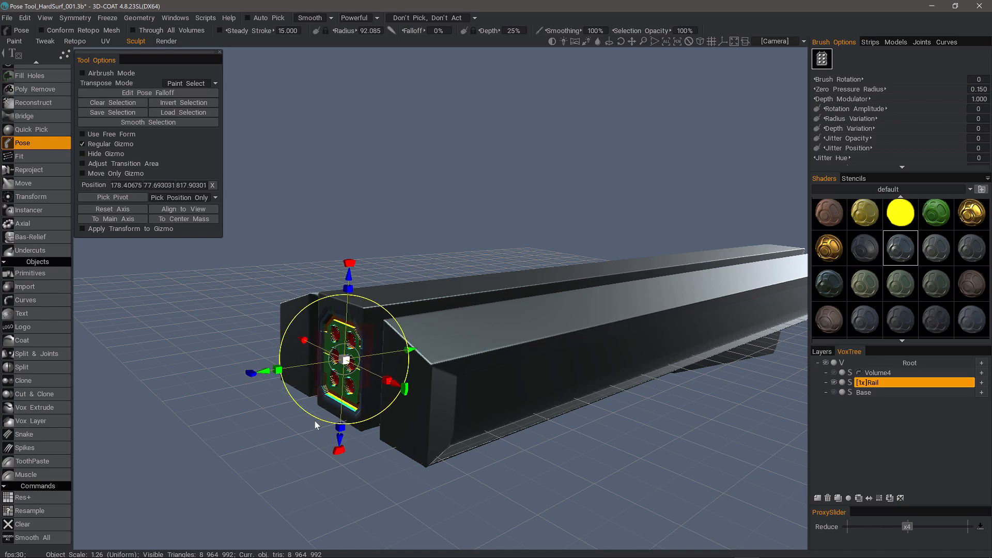
{"action": "left_click_drag", "start_coordinate": [315, 421], "coordinate": [688, 451]}
{"action": "left_click_drag", "start_coordinate": [696, 447], "coordinate": [693, 447]}
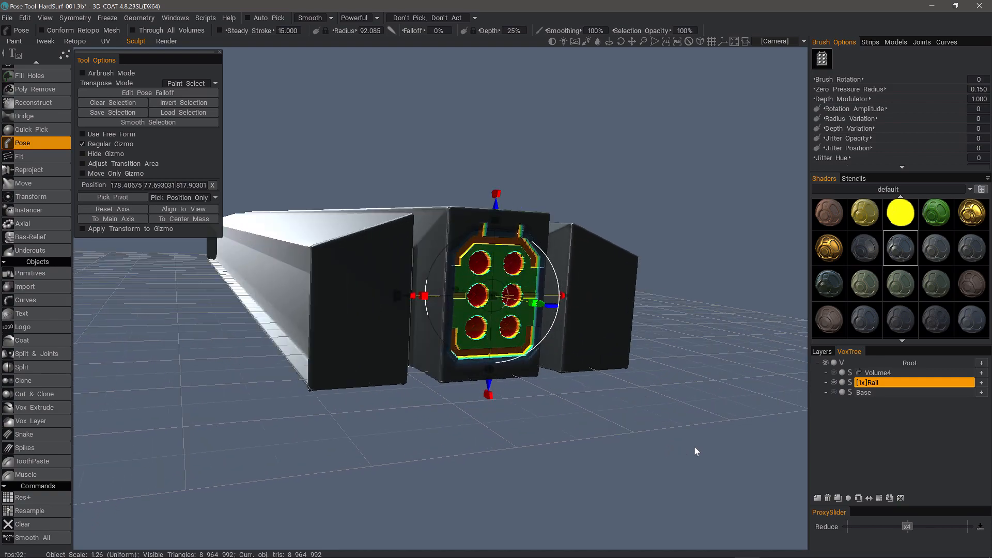
{"action": "right_click_drag", "start_coordinate": [693, 447], "coordinate": [693, 445]}
{"action": "right_click_drag", "start_coordinate": [641, 320], "coordinate": [618, 269]}
{"action": "left_click_drag", "start_coordinate": [618, 268], "coordinate": [656, 284]}
{"action": "left_click_drag", "start_coordinate": [627, 407], "coordinate": [615, 403]}
{"action": "key", "text": "ctrl+z"}
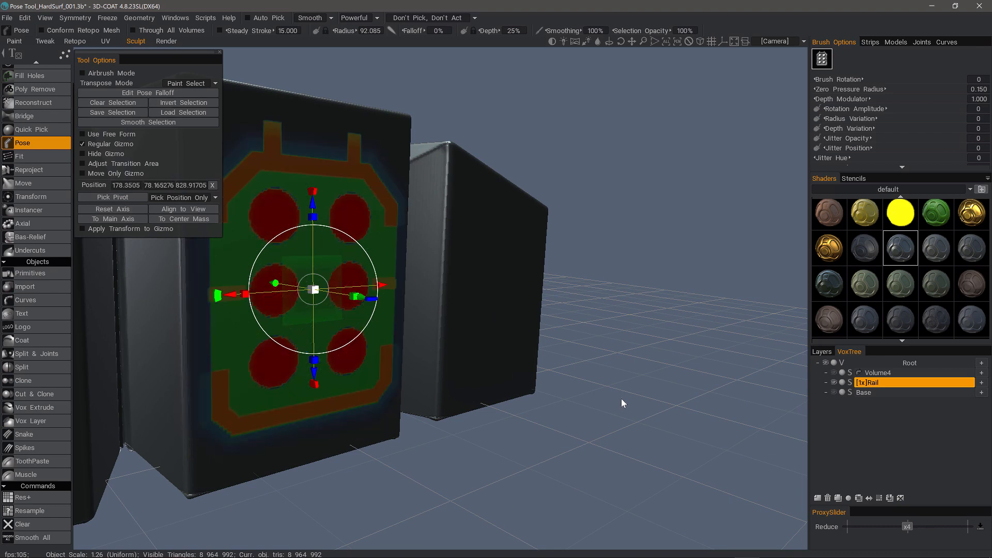
Smooth the plate-pattern selection, recess it into the middle block's end face, and clear the selection
{"action": "left_click", "coordinate": [139, 121]}
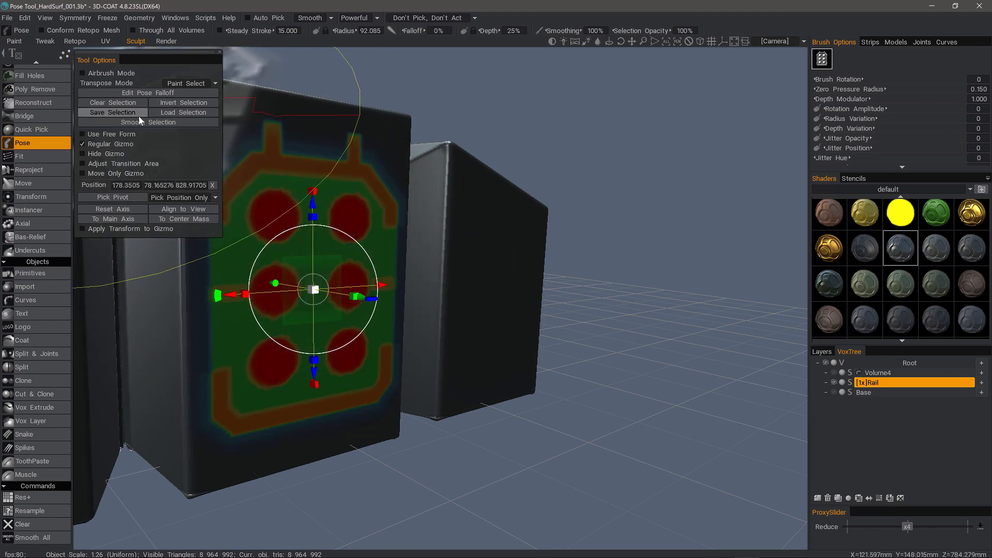
{"action": "left_click_drag", "start_coordinate": [408, 305], "coordinate": [511, 352], "text": "alt"}
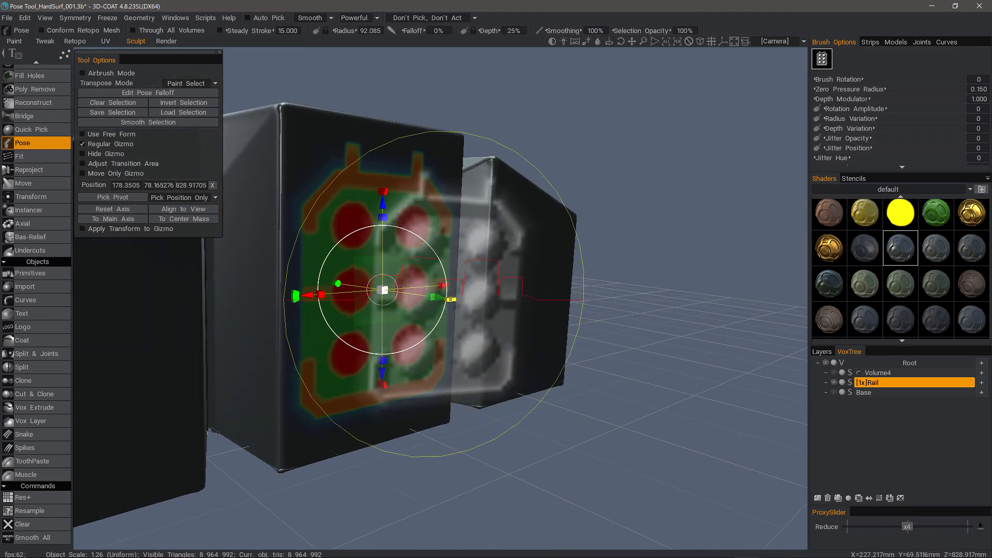
{"action": "left_click_drag", "start_coordinate": [451, 297], "coordinate": [546, 169], "text": "alt"}
{"action": "left_click", "coordinate": [123, 105]}
Choose the Sci-Fi square plate alpha with one round knob and stamp it on the right outer block's end face, radius about 54
{"action": "key", "text": "1"}
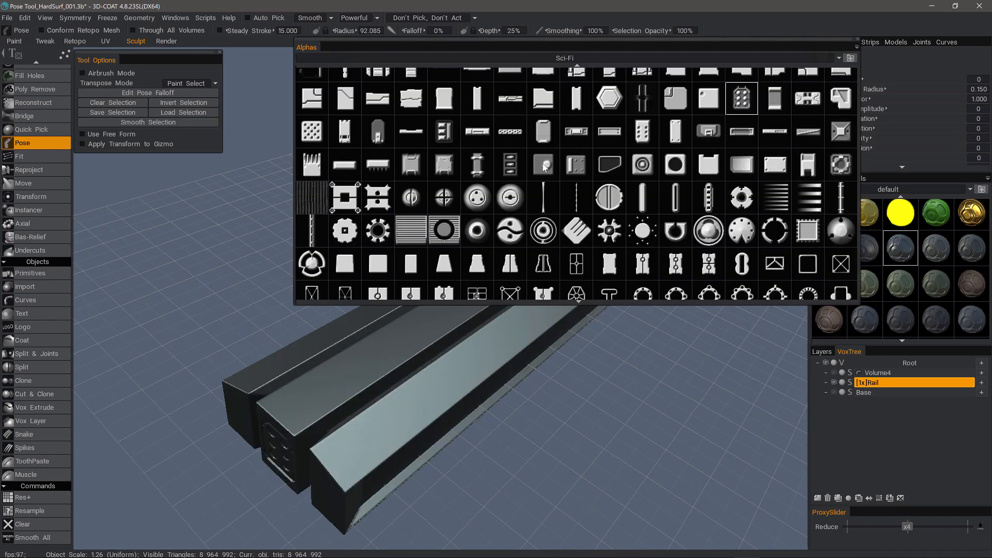
{"action": "key", "text": "KP_2"}
{"action": "scroll", "coordinate": [673, 392], "scroll_direction": "up", "scroll_amount": 4}
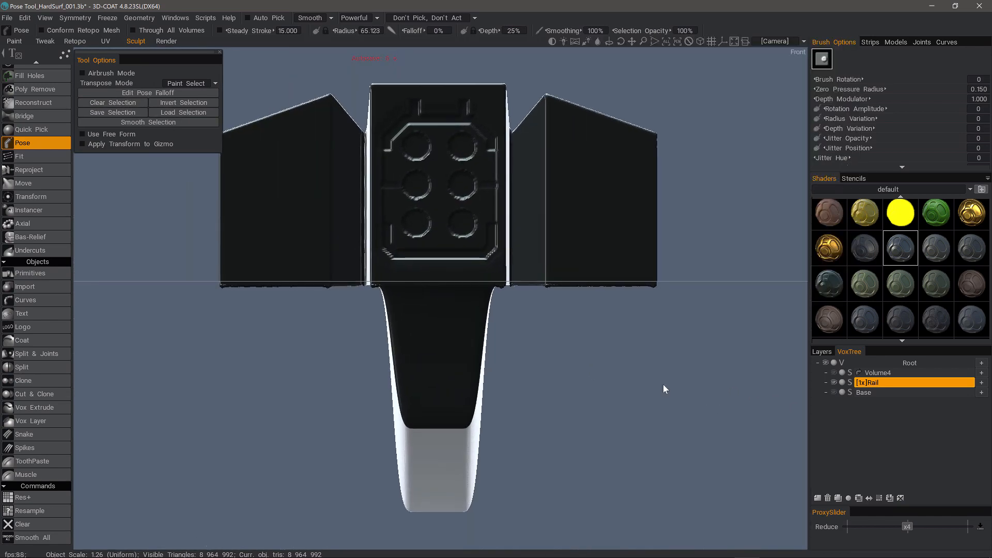
{"action": "middle_click_drag", "start_coordinate": [663, 384], "coordinate": [511, 378], "text": "alt"}
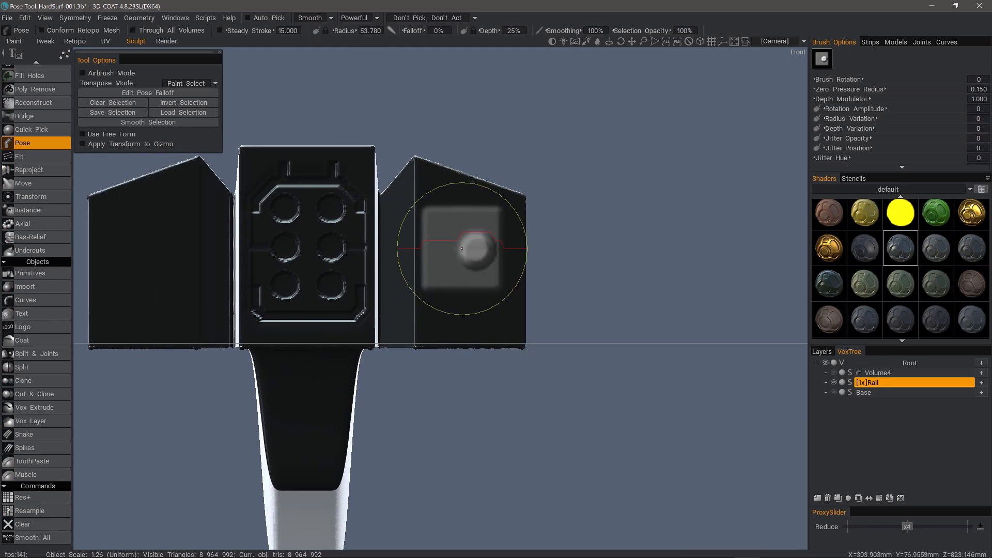
{"action": "left_click", "coordinate": [470, 260]}
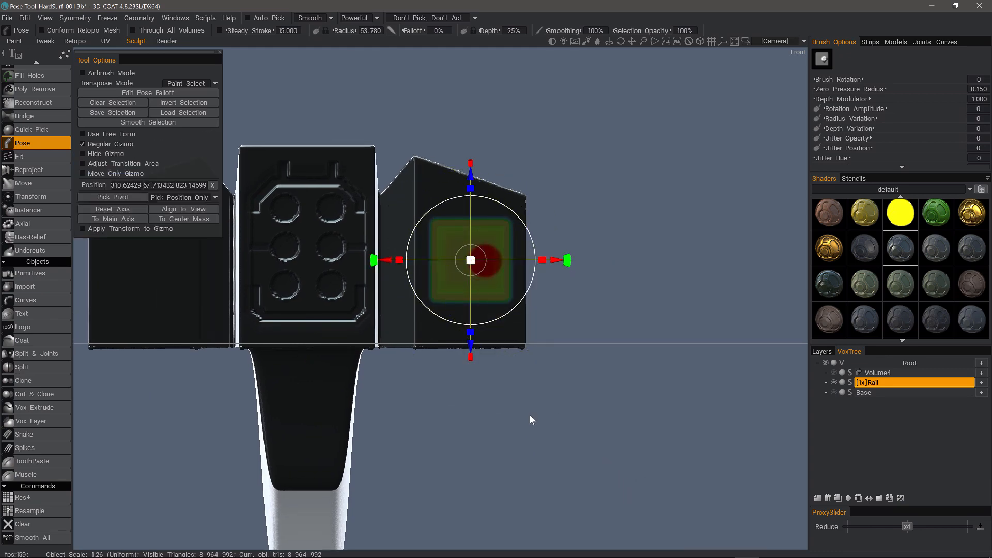
Smooth the square knob-plate selection, recess it into the right outer block's end face, and clear the selection
{"action": "mouse_move", "coordinate": [530, 420]}
{"action": "left_mouse_down", "text": "alt"}
{"action": "mouse_move", "coordinate": [327, 342]}
{"action": "mouse_move", "coordinate": [331, 361]}
{"action": "mouse_move", "coordinate": [320, 331]}
{"action": "mouse_move", "coordinate": [261, 286]}
{"action": "mouse_move", "coordinate": [270, 314]}
{"action": "mouse_move", "coordinate": [195, 341]}
{"action": "left_mouse_up", "text": "alt"}
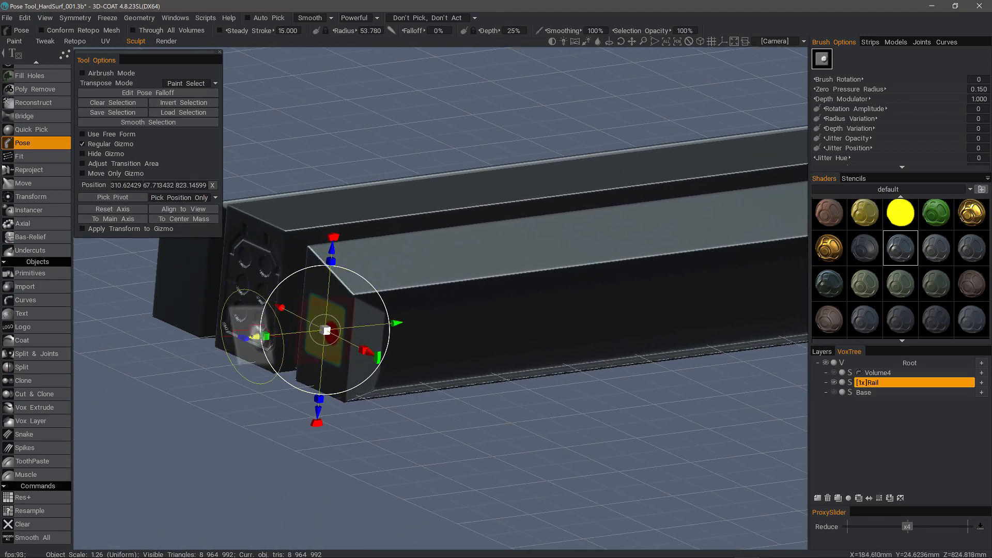
{"action": "left_click", "coordinate": [147, 122]}
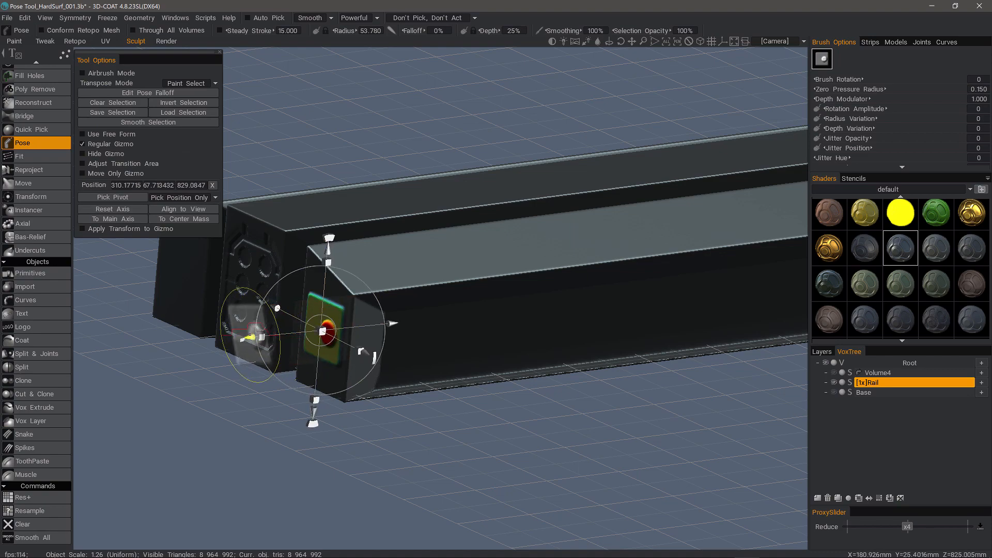
{"action": "left_click_drag", "start_coordinate": [249, 335], "coordinate": [668, 367], "text": "alt"}
{"action": "right_click_drag", "start_coordinate": [668, 367], "coordinate": [674, 310], "text": "alt"}
{"action": "left_click_drag", "start_coordinate": [700, 275], "coordinate": [304, 386]}
{"action": "left_click_drag", "start_coordinate": [404, 360], "coordinate": [385, 360]}
{"action": "left_click_drag", "start_coordinate": [549, 446], "coordinate": [556, 448], "text": "alt"}
{"action": "right_click_drag", "start_coordinate": [555, 448], "coordinate": [496, 331], "text": "alt"}
{"action": "left_click_drag", "start_coordinate": [496, 330], "coordinate": [553, 259], "text": "alt"}
{"action": "left_click", "coordinate": [115, 107]}
Enable X-axis mirror symmetry in global space with its plane shown through the centre of the middle block
{"action": "mouse_move", "coordinate": [326, 207]}
{"action": "left_mouse_down", "text": "alt"}
{"action": "mouse_move", "coordinate": [357, 210]}
{"action": "mouse_move", "coordinate": [497, 375]}
{"action": "mouse_move", "coordinate": [504, 287]}
{"action": "left_mouse_up", "text": "alt"}
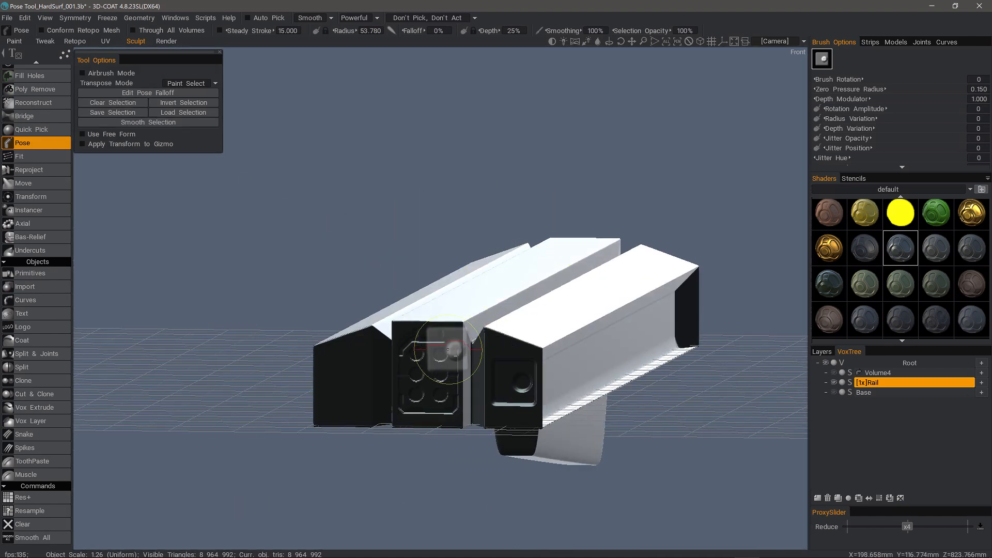
{"action": "key", "text": "KP_2"}
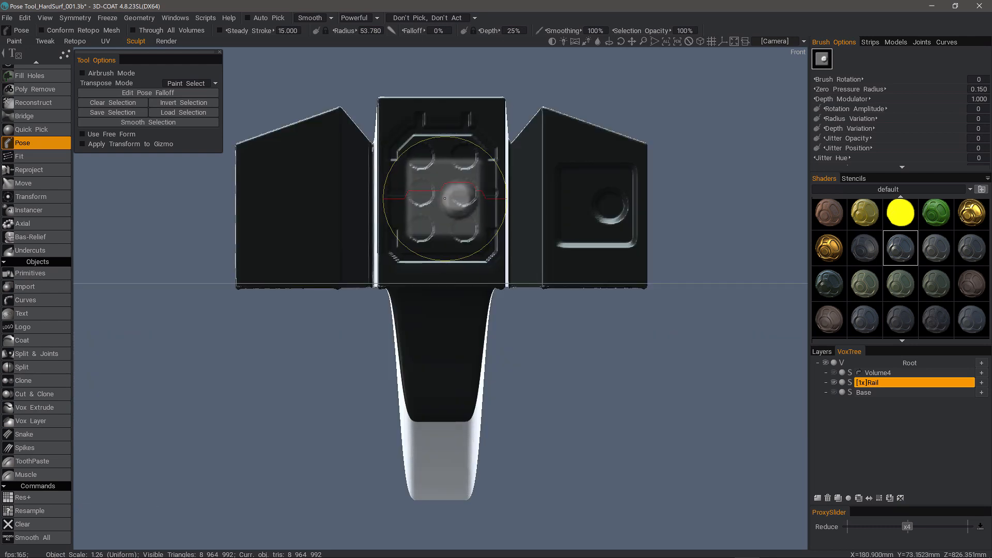
{"action": "right_click", "coordinate": [445, 198]}
{"action": "left_click", "coordinate": [442, 173]}
{"action": "left_click_drag", "start_coordinate": [383, 124], "coordinate": [128, 198]}
{"action": "left_click", "coordinate": [112, 255]}
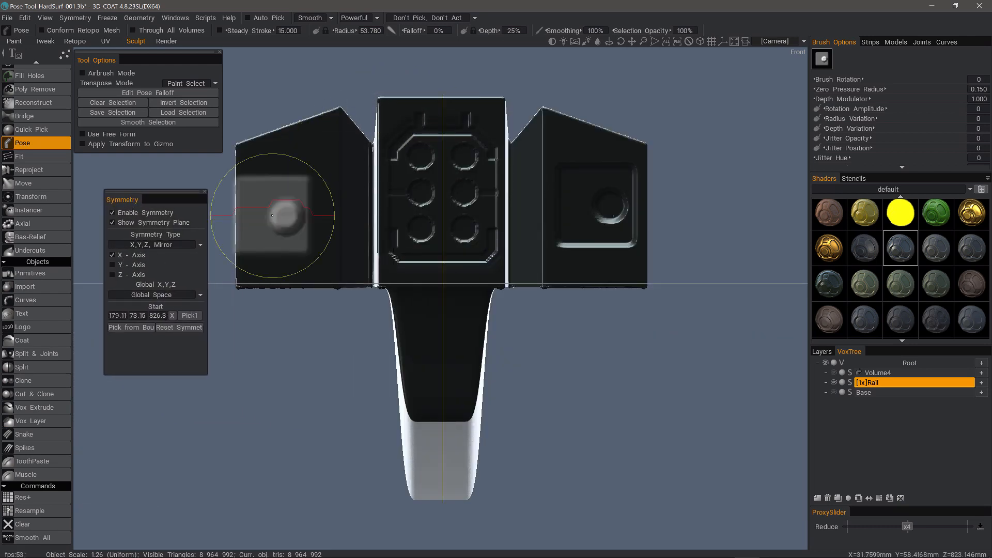
{"action": "right_click_drag", "start_coordinate": [266, 210], "coordinate": [430, 376]}
{"action": "left_click_drag", "start_coordinate": [431, 376], "coordinate": [403, 388], "text": "alt"}
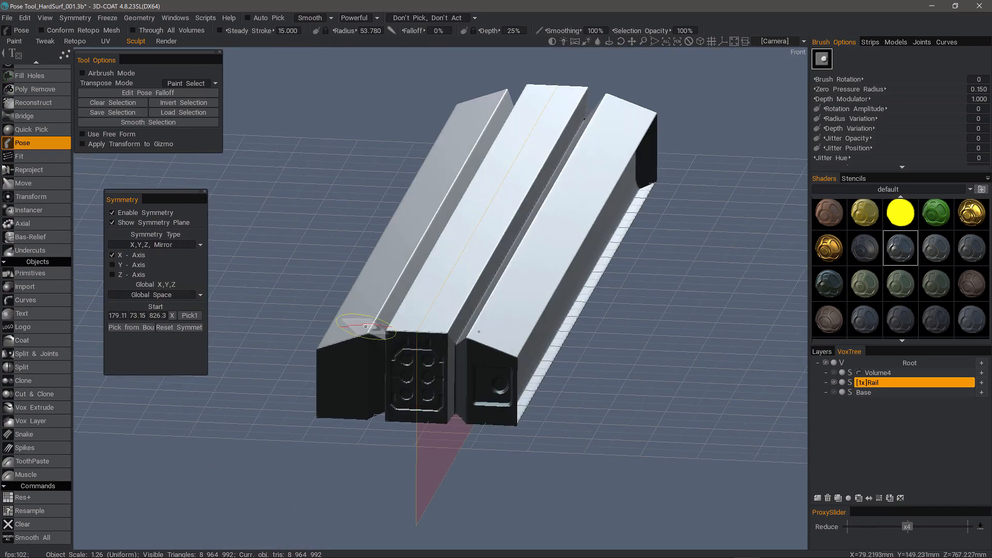
Mirror the rail's details across the symmetry plane so the knob plate is copied to the opposite outer block, and disable symmetry
{"action": "scroll", "coordinate": [498, 367], "scroll_direction": "up", "scroll_amount": 5}
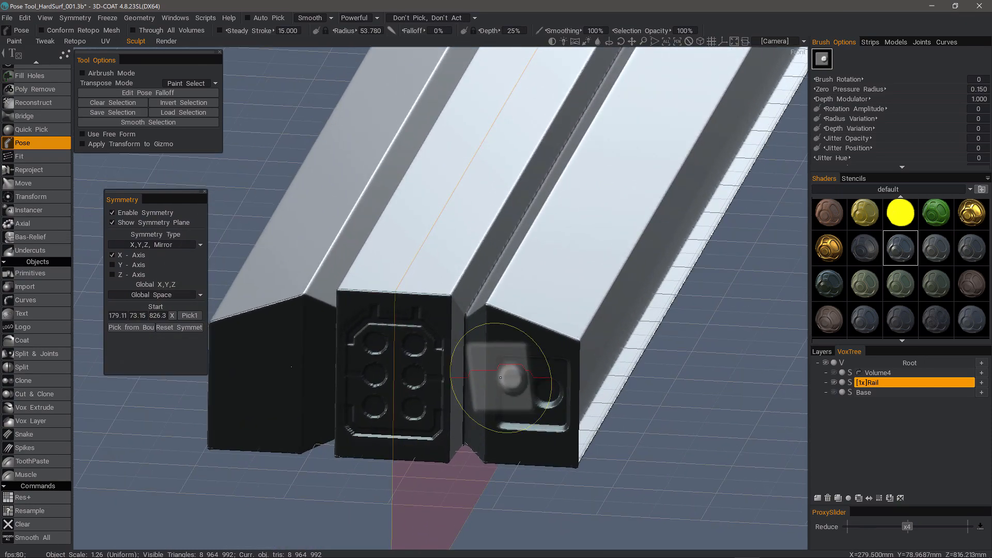
{"action": "left_click", "coordinate": [869, 499]}
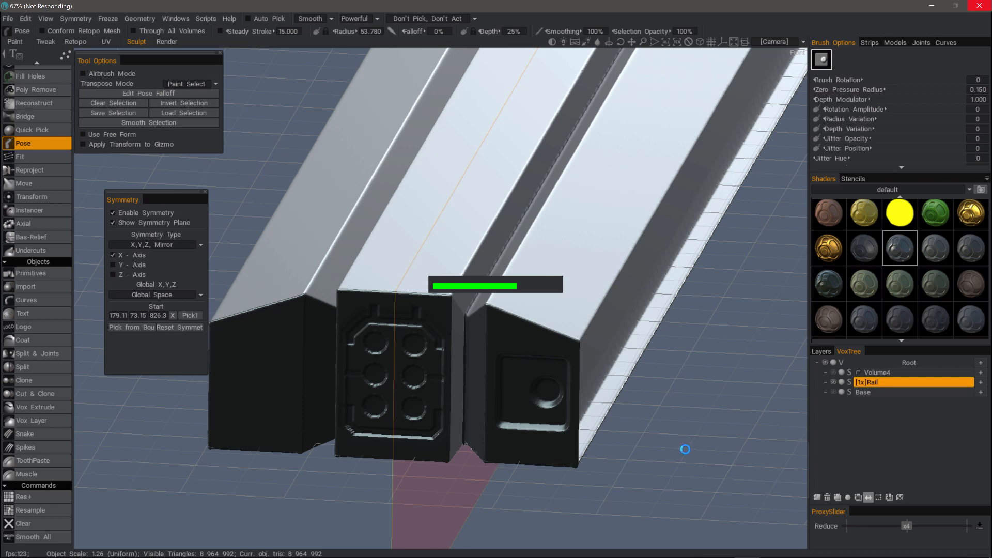
{"action": "scroll", "coordinate": [687, 449], "scroll_direction": "down", "scroll_amount": 5}
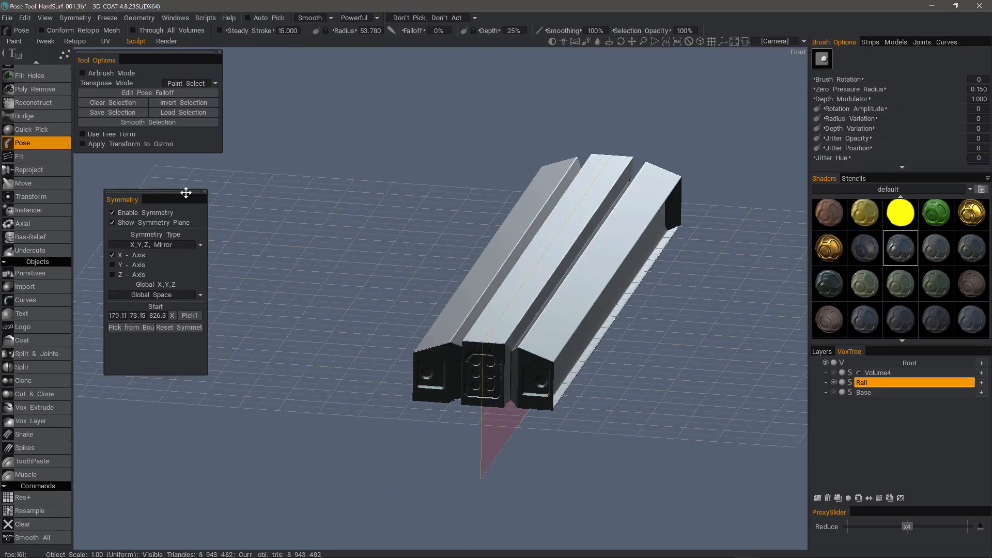
{"action": "left_click", "coordinate": [113, 213]}
Make the Base volume visible together with the rail and inspect the whole assembly from several sides
{"action": "left_click_drag", "start_coordinate": [331, 197], "coordinate": [400, 259]}
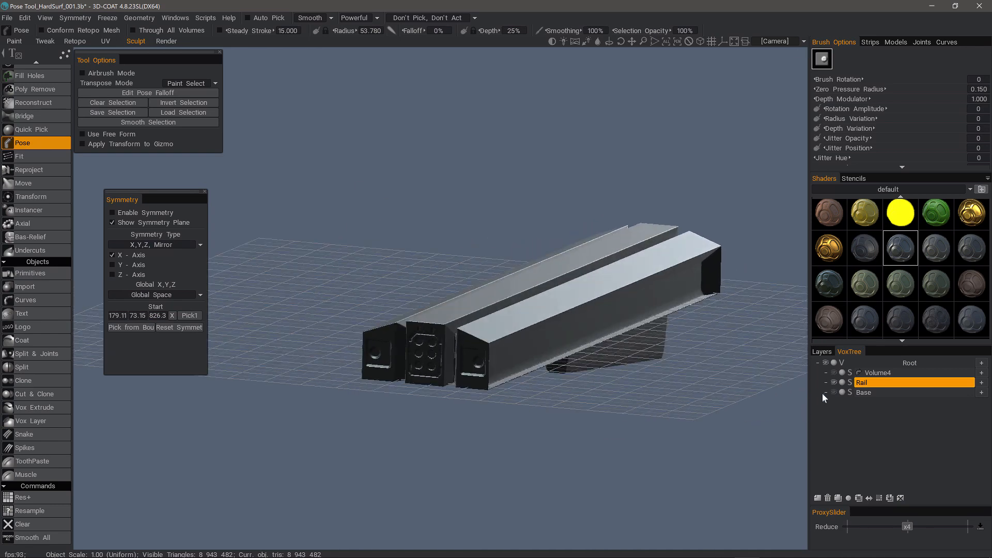
{"action": "left_click", "coordinate": [834, 392]}
{"action": "left_click_drag", "start_coordinate": [796, 388], "coordinate": [651, 371]}
{"action": "key", "text": "KP_5"}
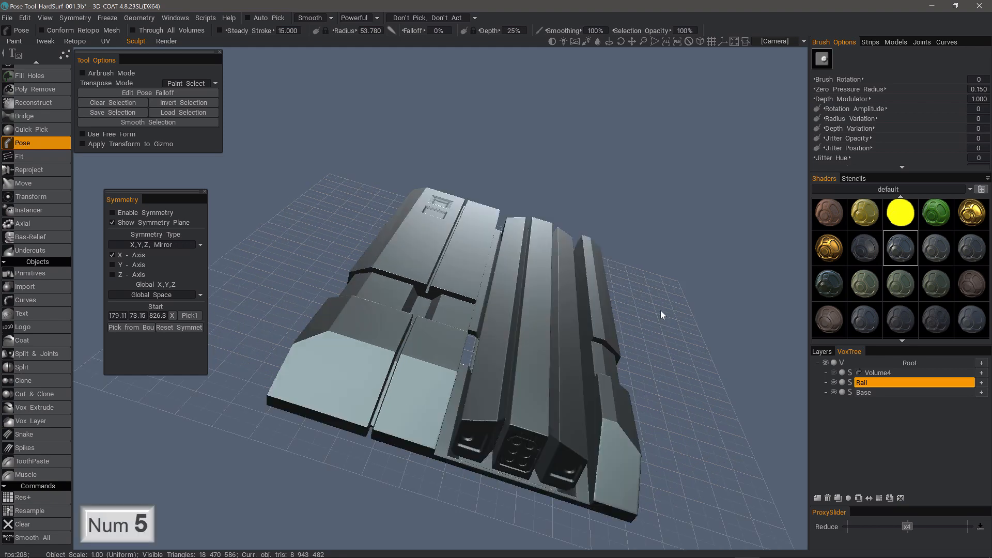
{"action": "left_click_drag", "start_coordinate": [333, 230], "coordinate": [357, 197]}
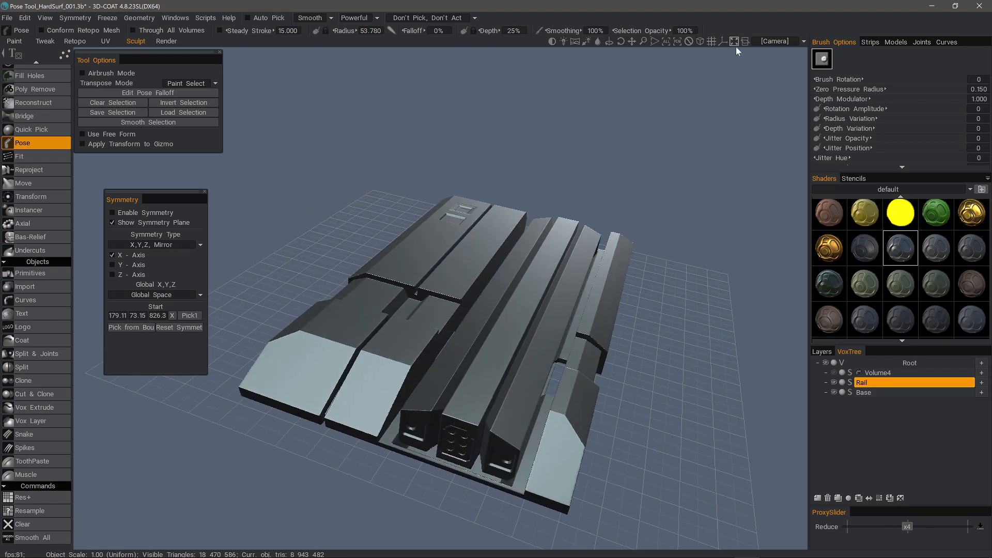
{"action": "left_click_drag", "start_coordinate": [704, 62], "coordinate": [532, 344]}
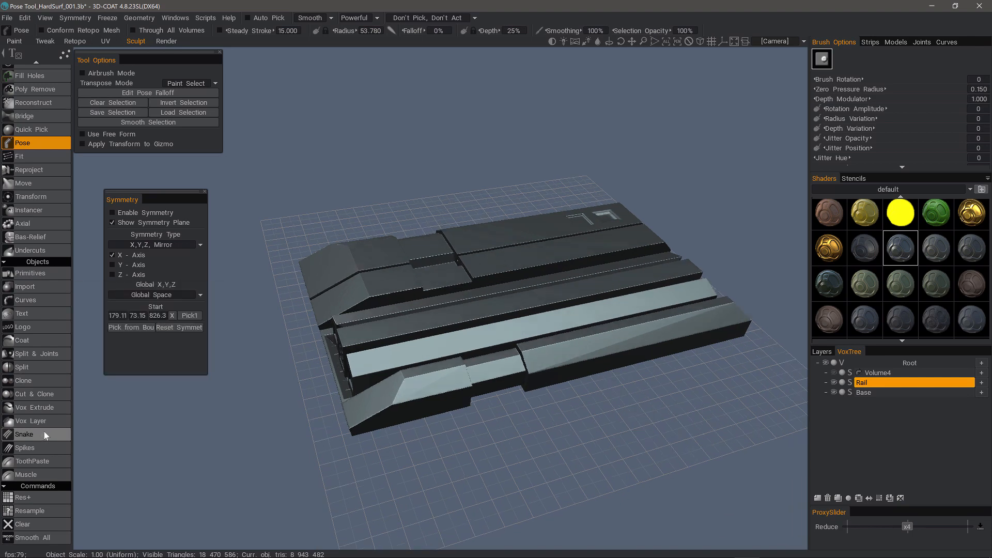
Transform the rail with the gizmo placed at its rear end, tilting its detailed front end up off the Base
{"action": "left_click", "coordinate": [36, 197]}
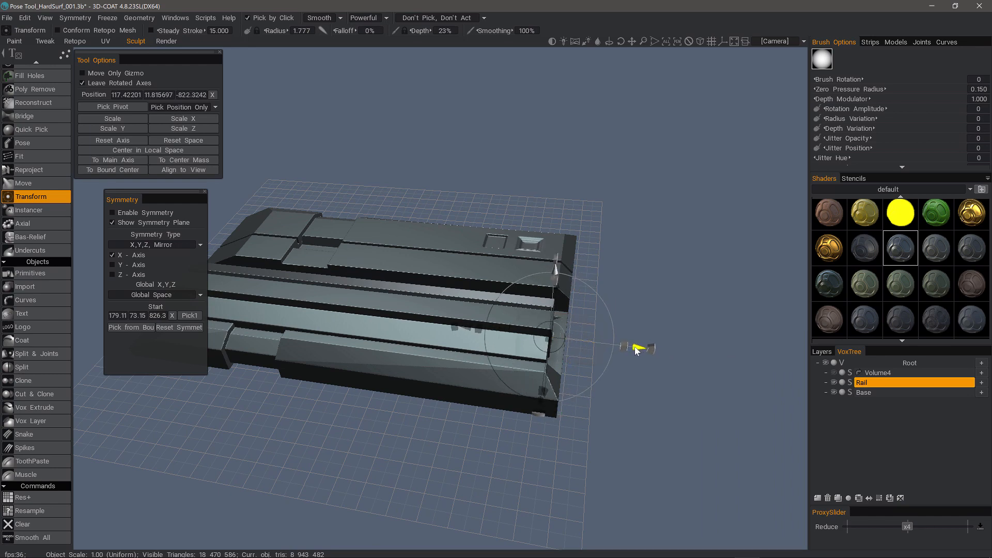
{"action": "left_click_drag", "start_coordinate": [648, 348], "coordinate": [651, 366]}
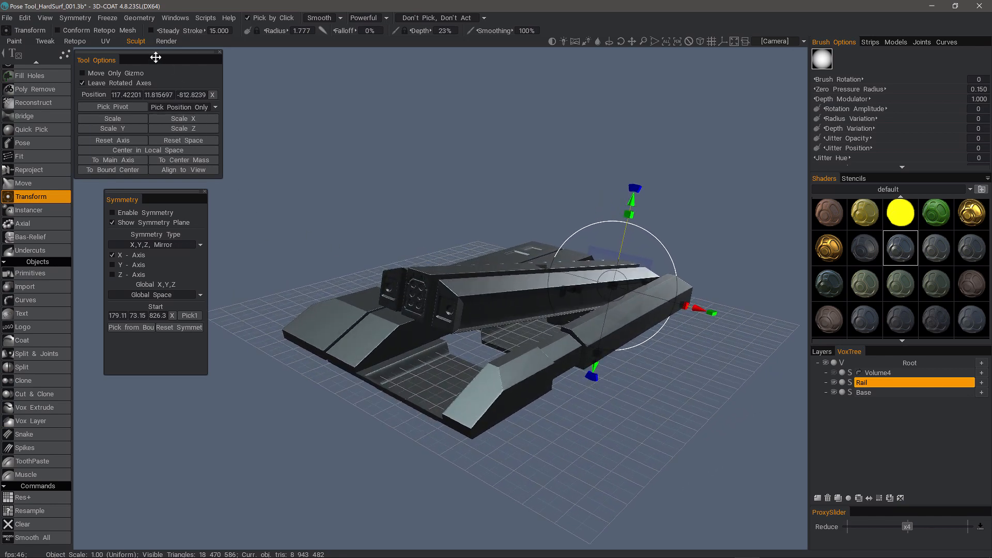
{"action": "left_click_drag", "start_coordinate": [156, 57], "coordinate": [179, 62]}
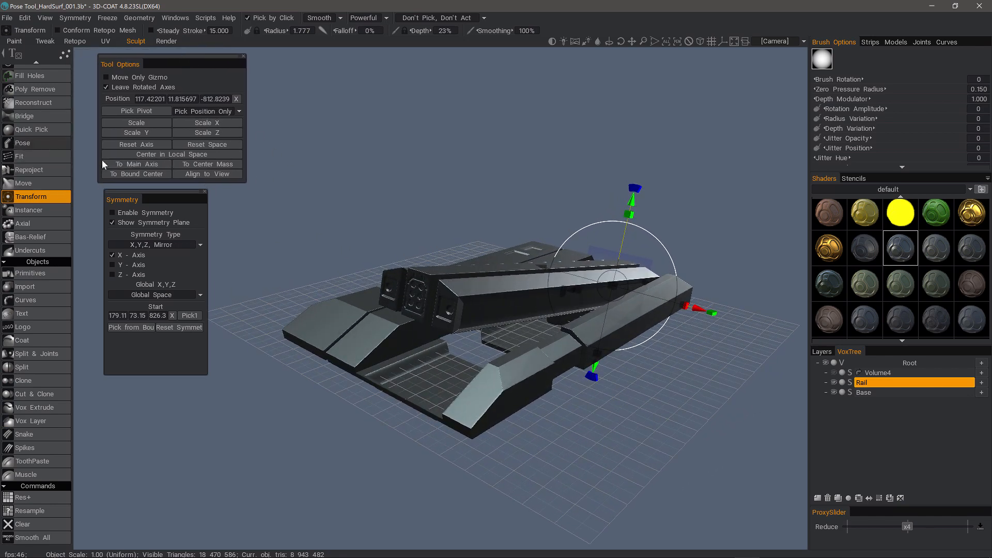